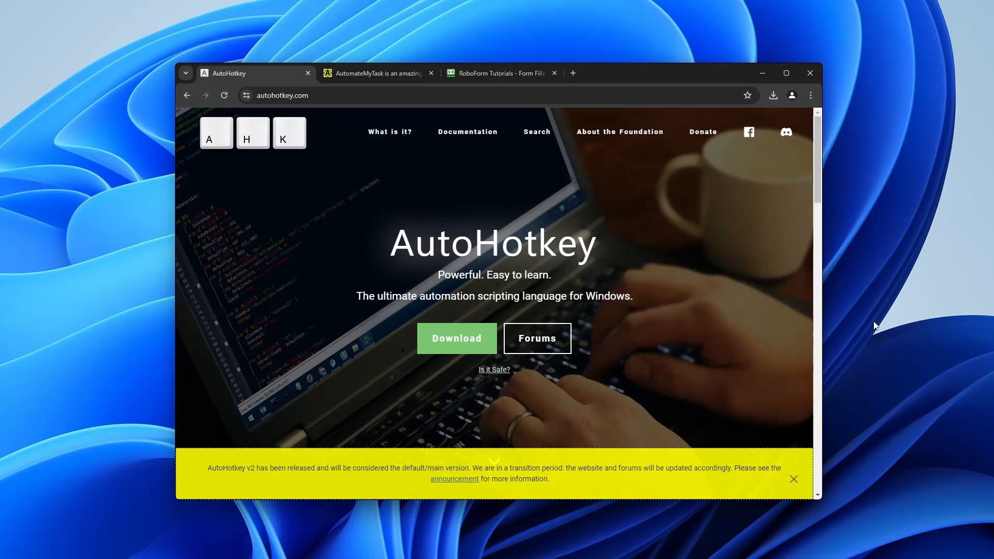
Step: Maximize Chrome and download the AutoHotkey v1.1 installer from the Download menu
left_click(787, 74)
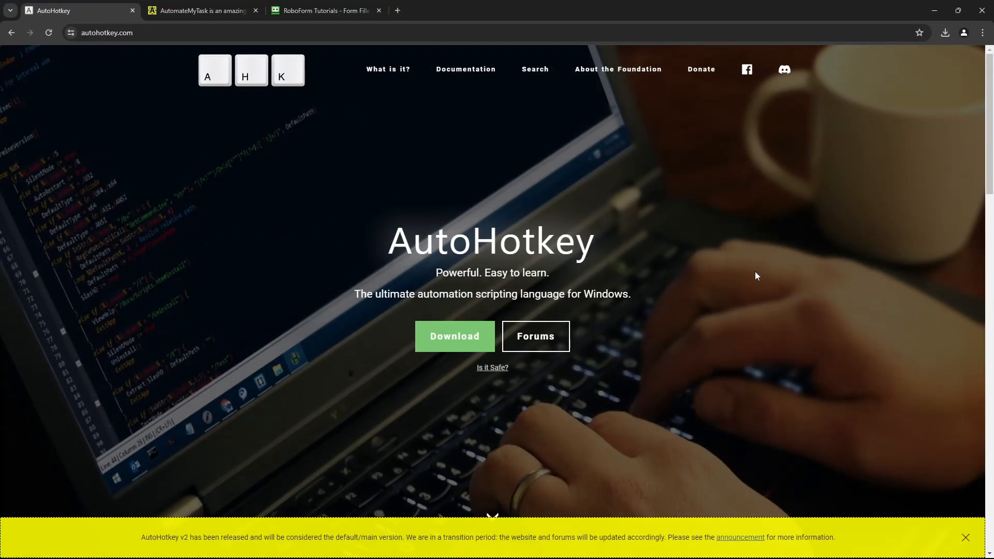
left_click(443, 353)
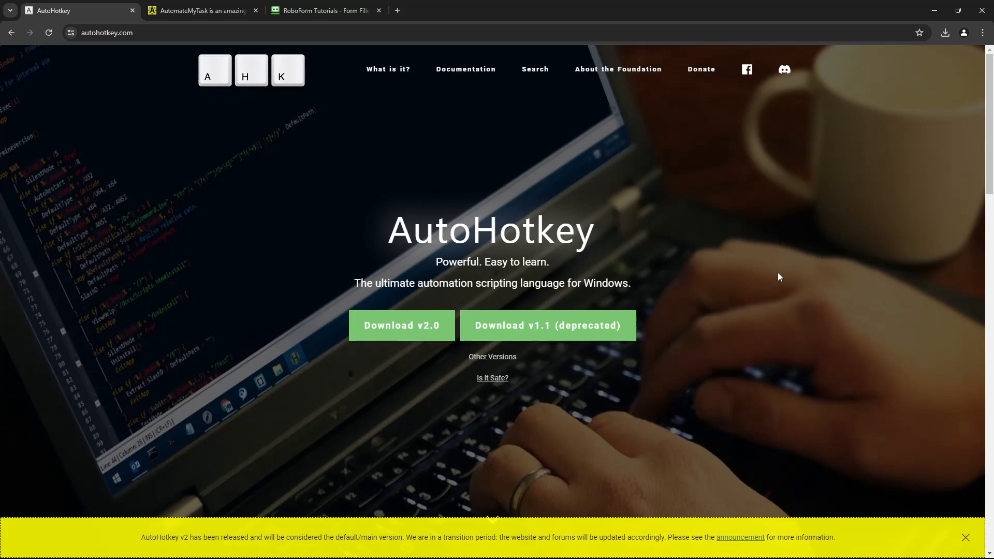
left_click(563, 321)
Step: On the AutomateMyTask tab, choose 'Just give me the download' and add it to the cart
left_click(197, 11)
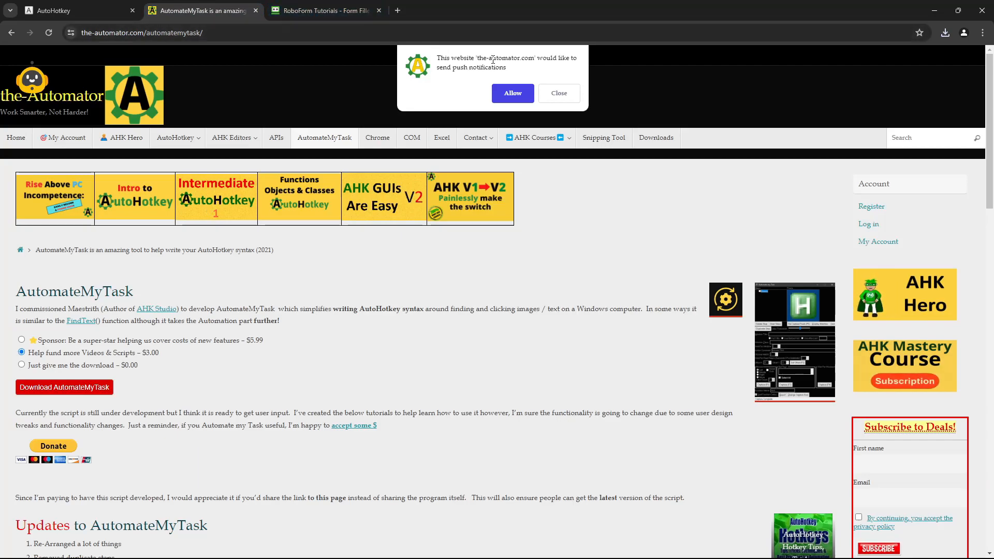
left_click(559, 94)
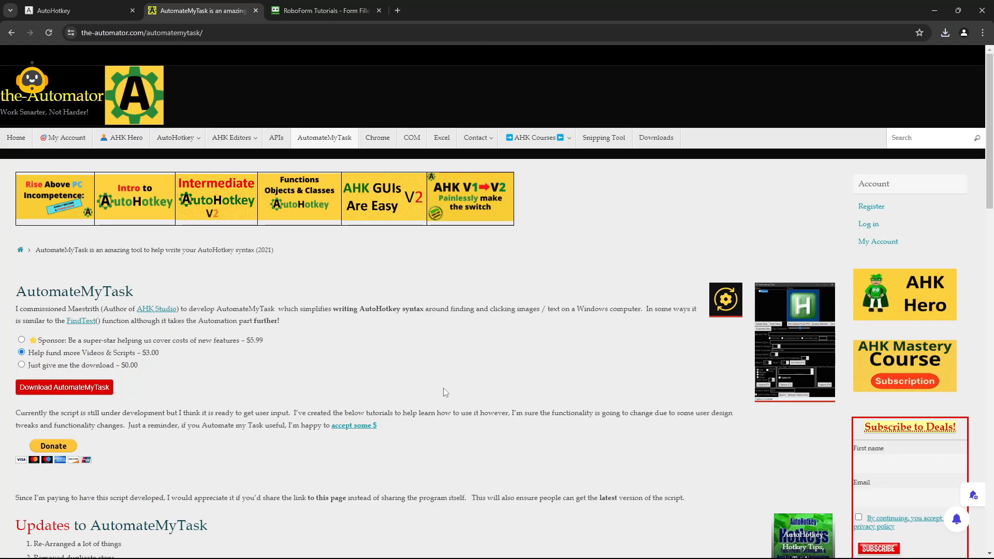
left_click(21, 364)
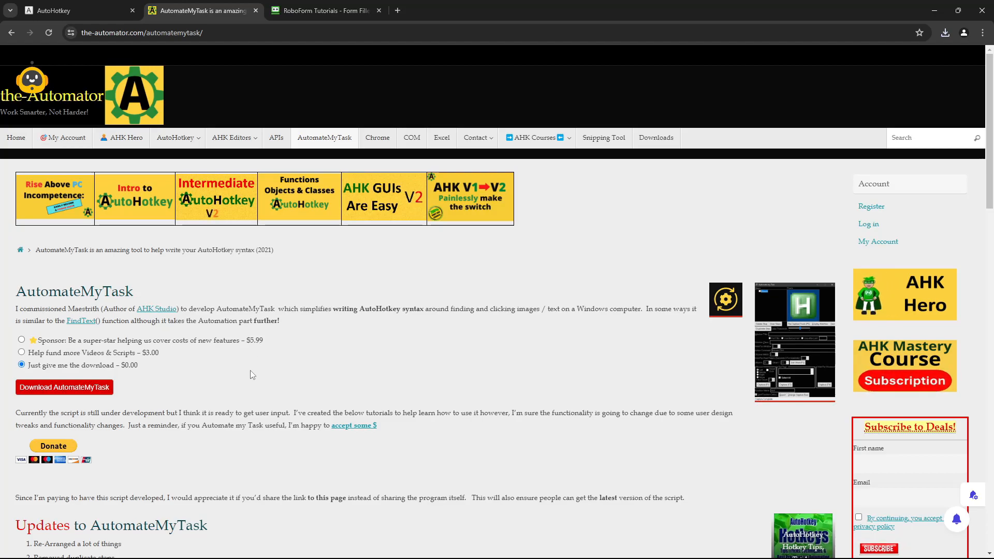
left_click(106, 392)
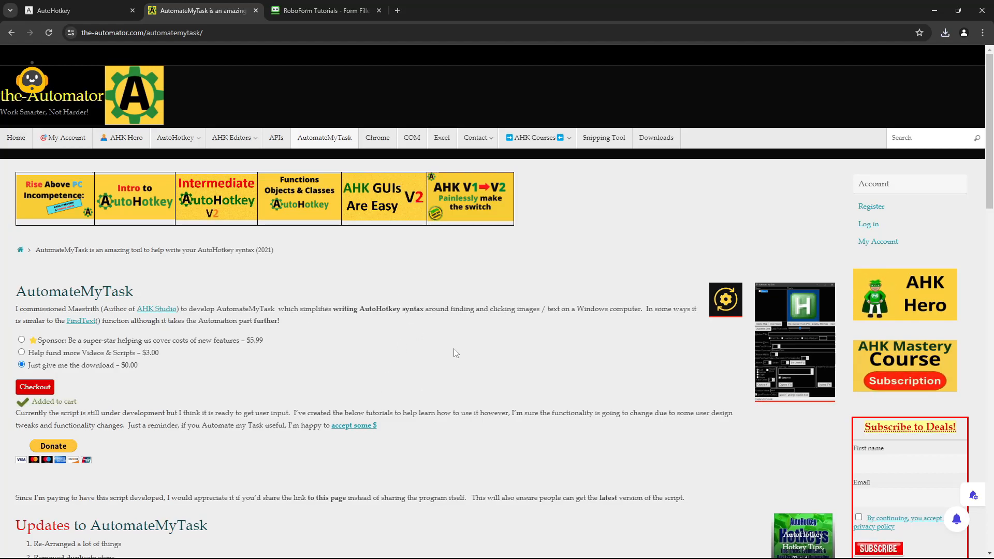
Step: Go to the checkout page, look it over, then return to the AutoHotkey tab
left_click(48, 387)
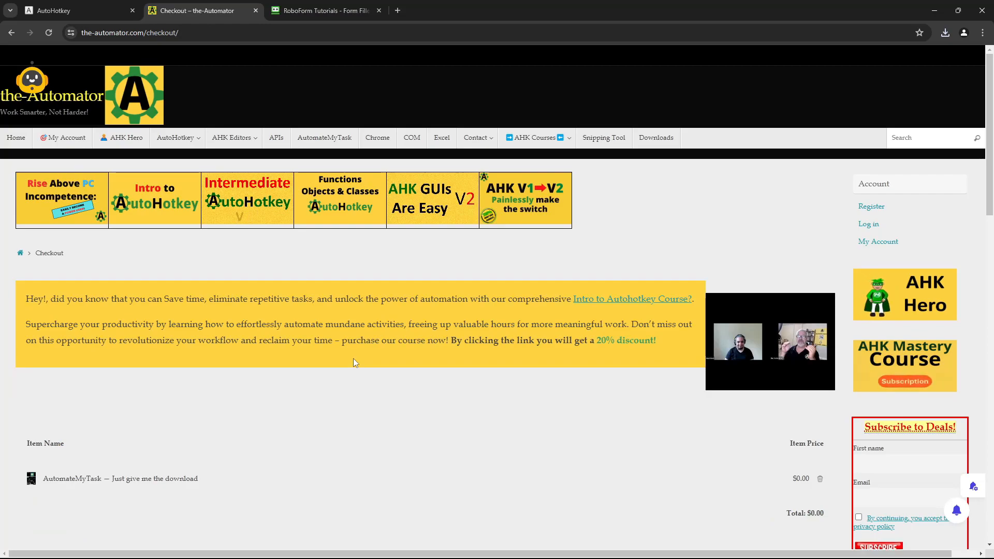
scroll(353, 358, "down", 6)
scroll(353, 358, "down", 8)
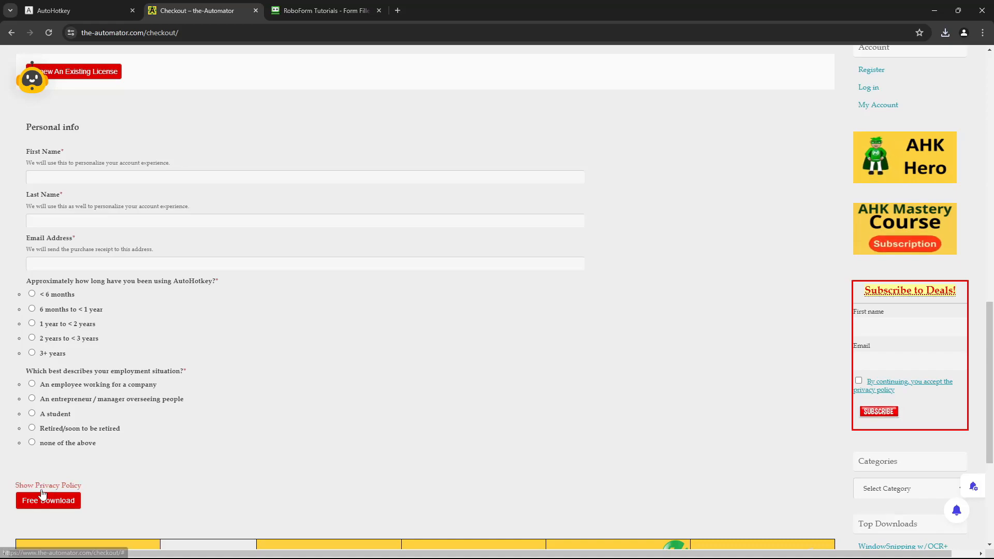
scroll(300, 373, "up", 7)
scroll(389, 396, "up", 4)
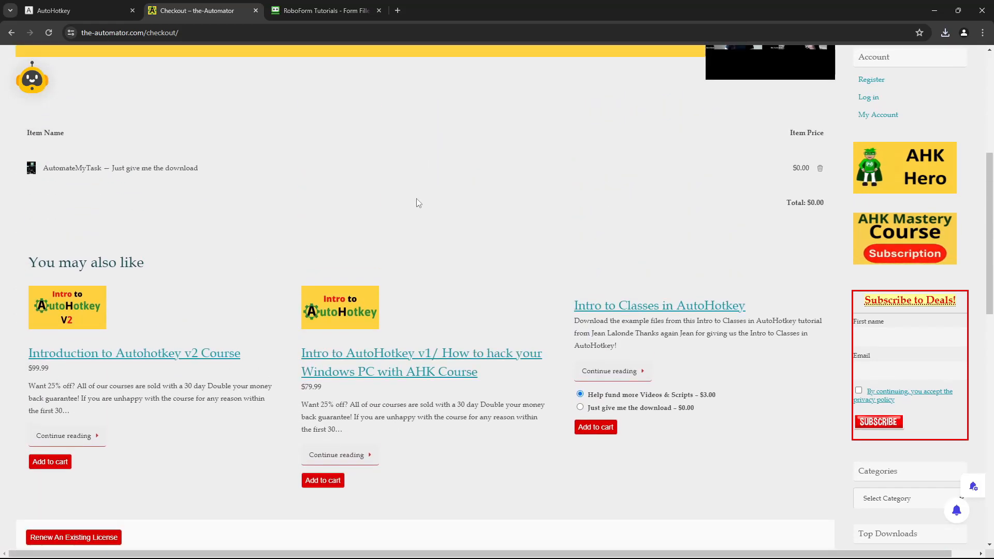
left_click(72, 10)
Step: Rearrange the Chrome and Explorer windows, then run AutomateMyTask.ahk from the AutomateMyTask folder
left_click_drag(582, 6, 495, 303)
left_click_drag(477, 163, 432, 110)
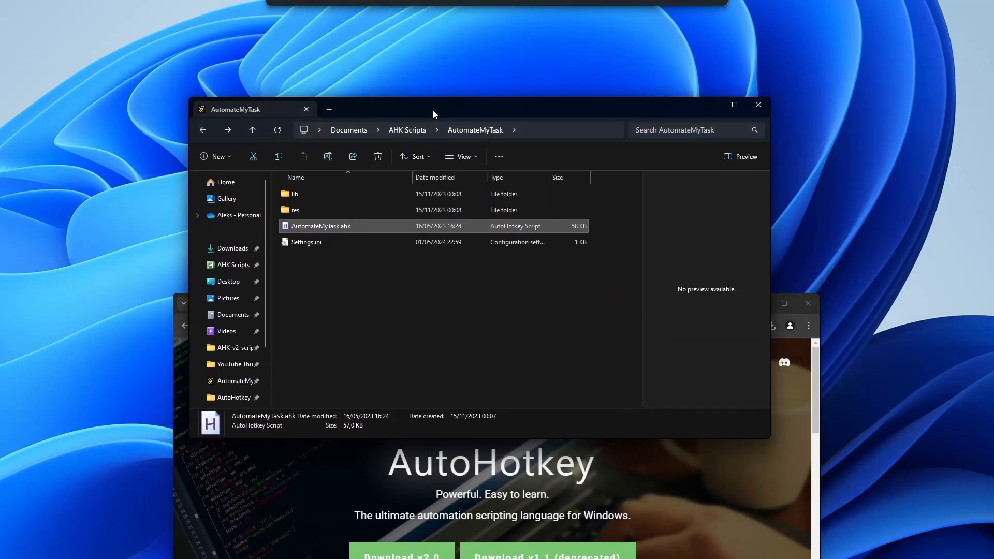
left_click(751, 448)
left_click_drag(676, 309, 651, 467)
left_click_drag(523, 122, 485, 89)
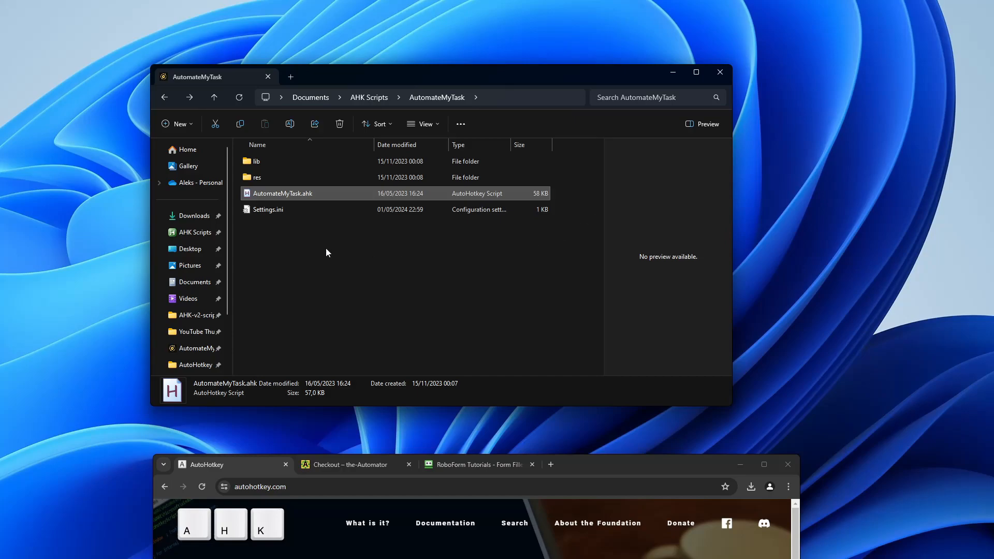
double_click(283, 195)
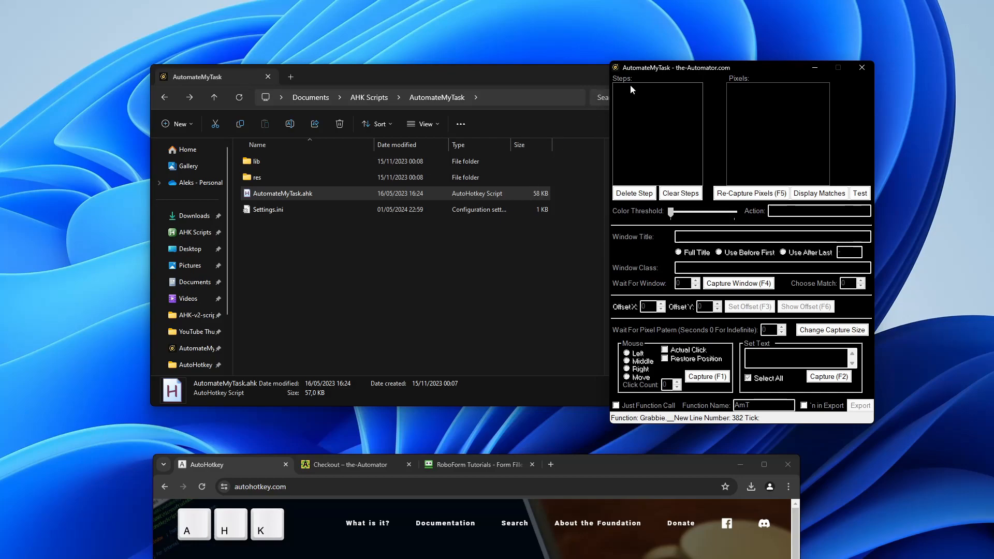
Step: Place AutomateMyTask beside Chrome, with Chrome showing the AutoHotkey home page tab
left_click_drag(746, 72, 815, 72)
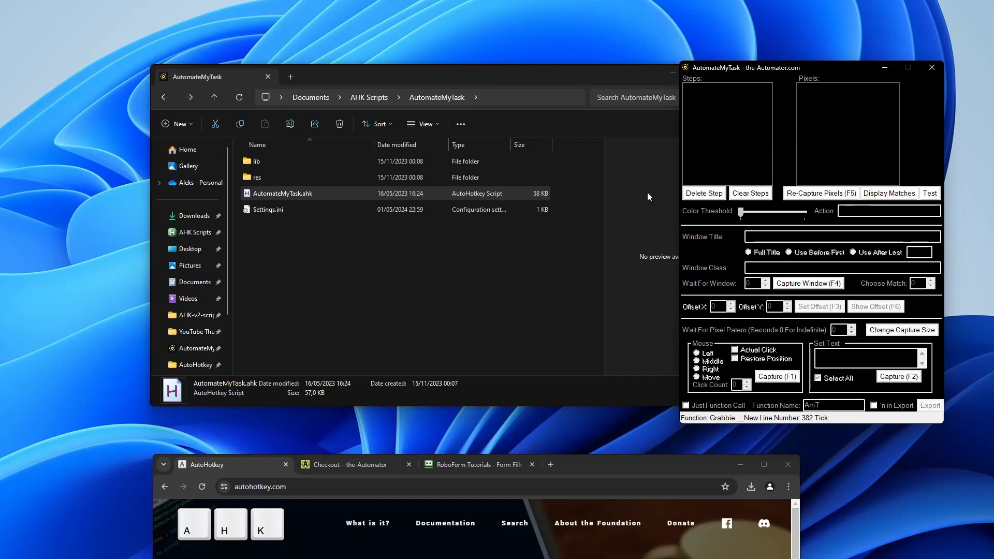
left_click_drag(608, 465, 550, 73)
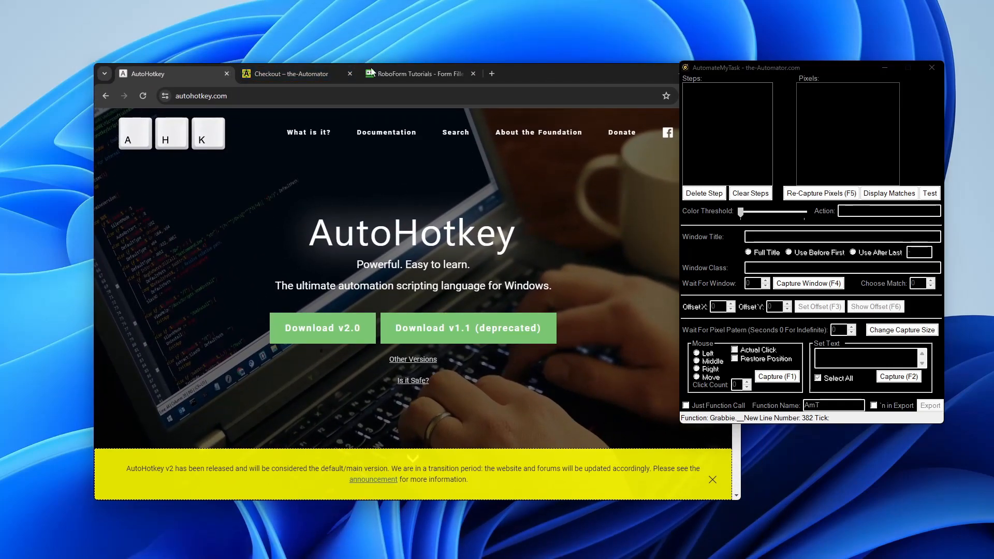
left_click(417, 74)
left_click_drag(513, 67, 456, 68)
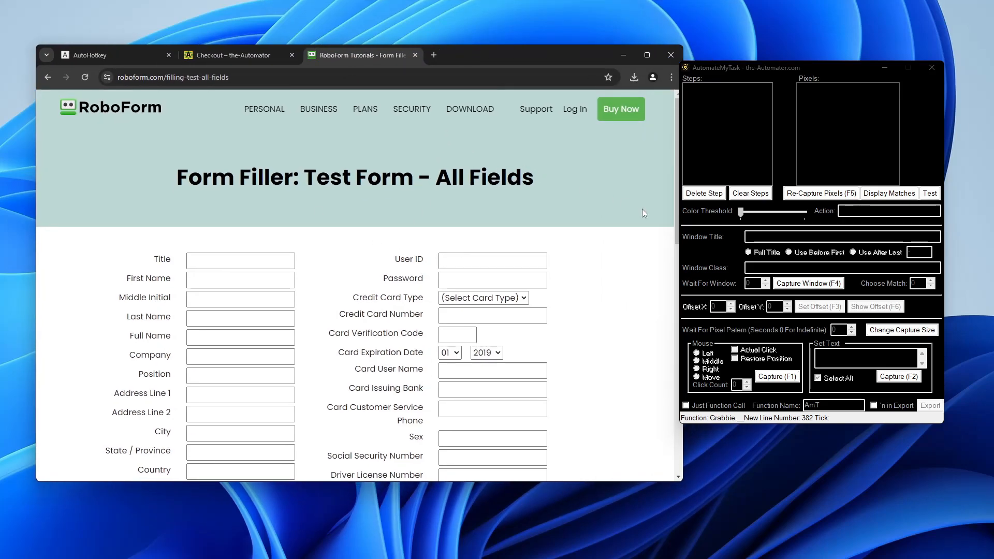
left_click_drag(730, 68, 744, 108)
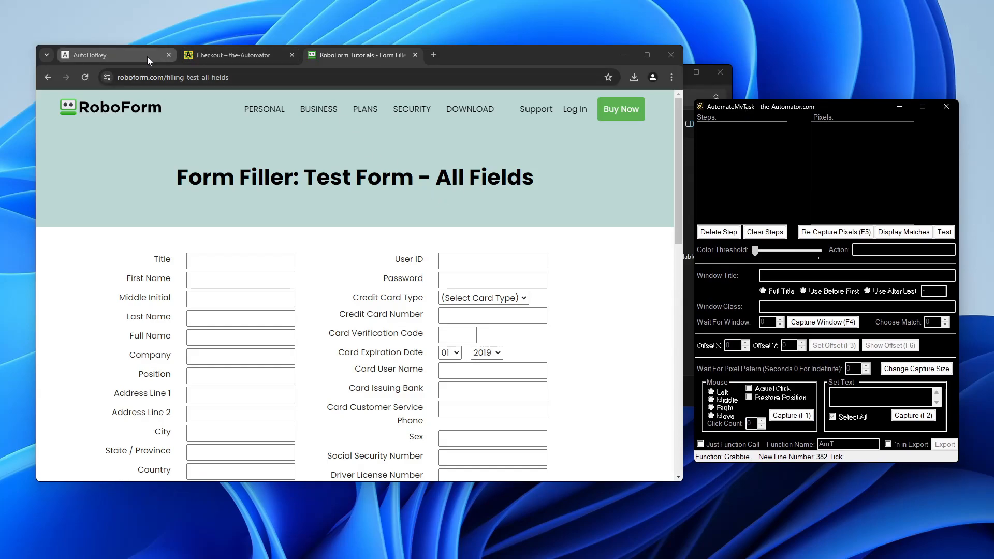
left_click(114, 54)
left_click(750, 105)
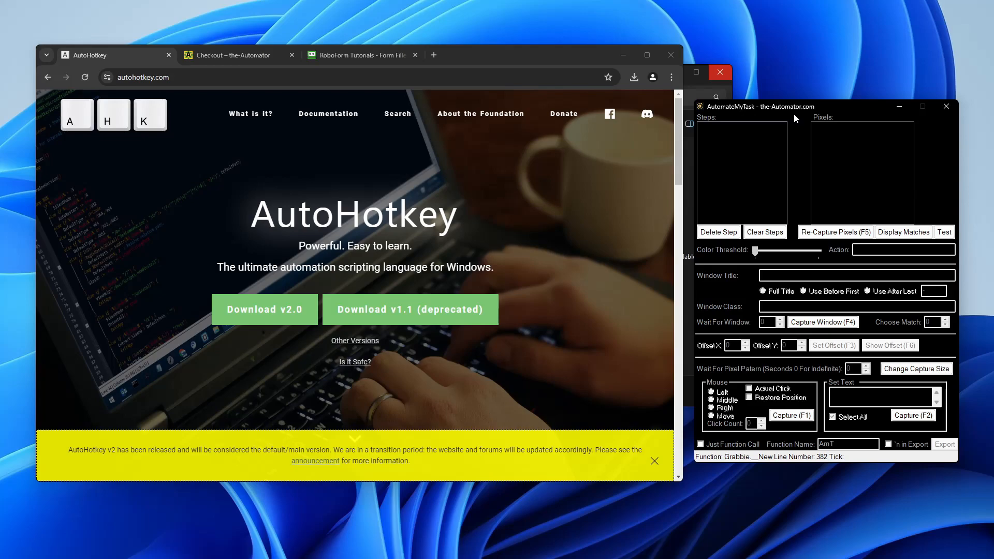
Step: Capture Chrome's AutoHotkey window with F4 as a Wait For Window step
left_click(851, 325)
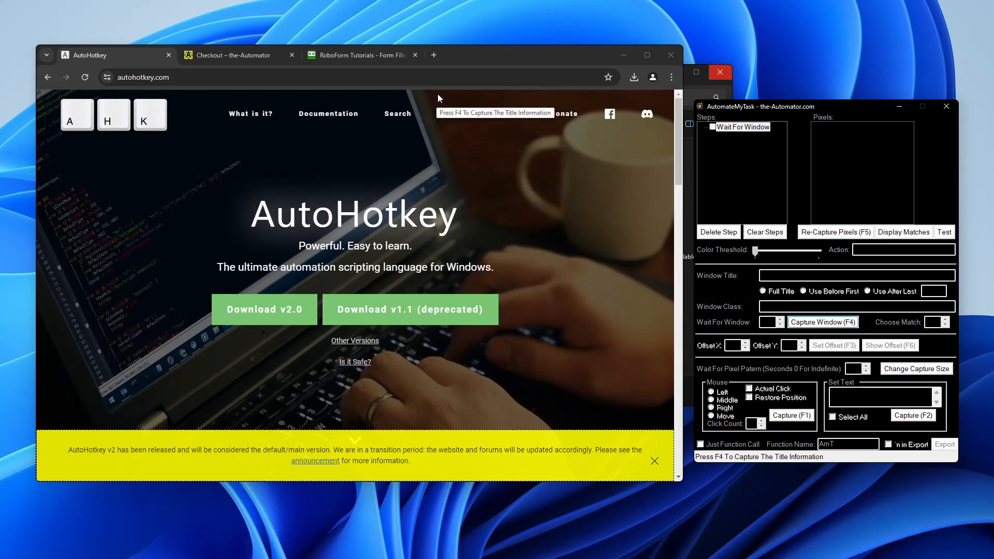
left_click(459, 55)
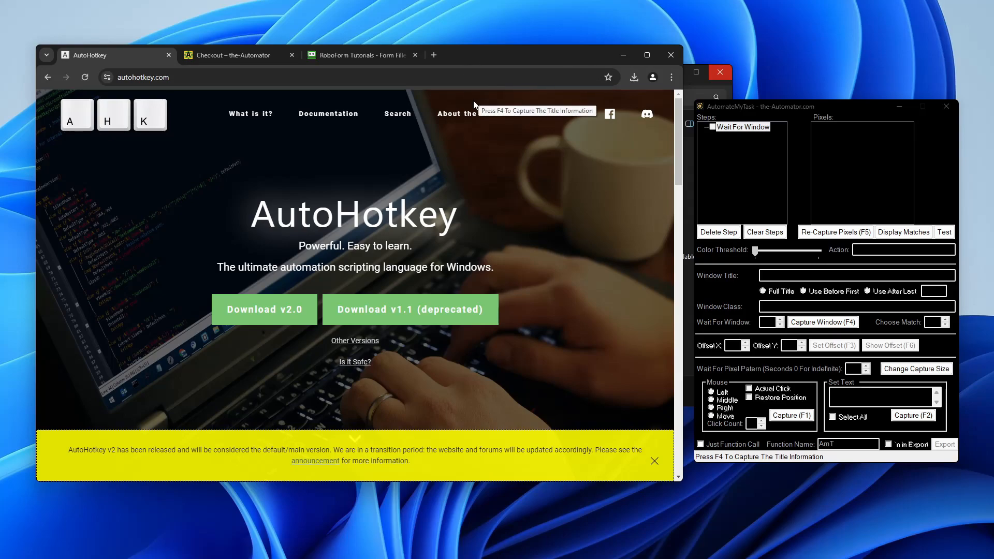
key("F4")
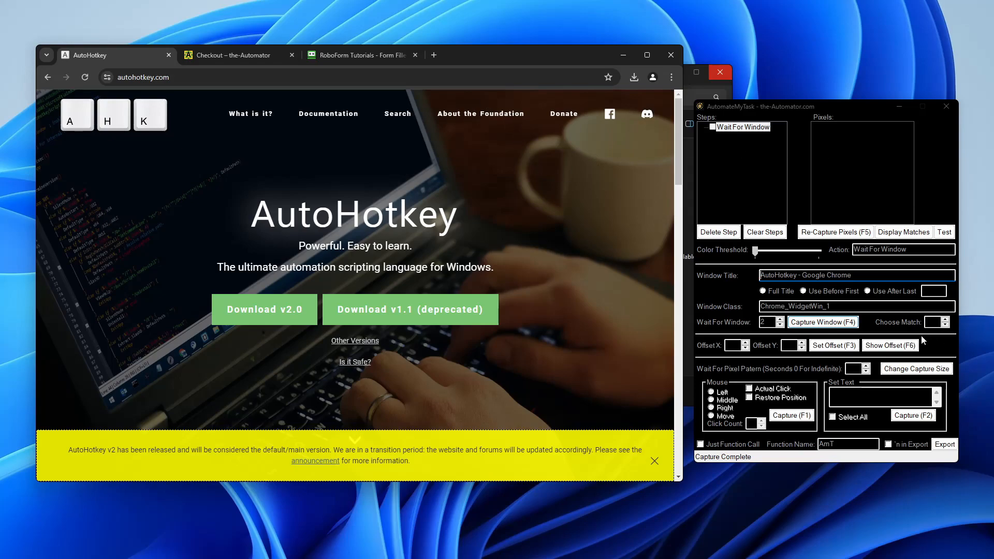
Step: Check the captured title 'AutoHotkey - Google Chrome' and class Chrome_WidgetWin_1
left_click(865, 277)
key("ctrl+a")
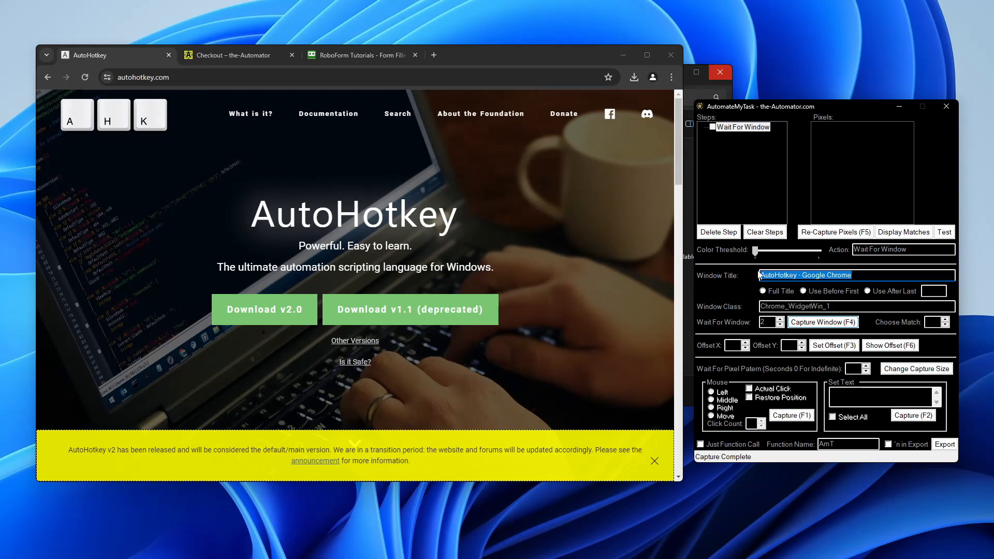
left_click(803, 276)
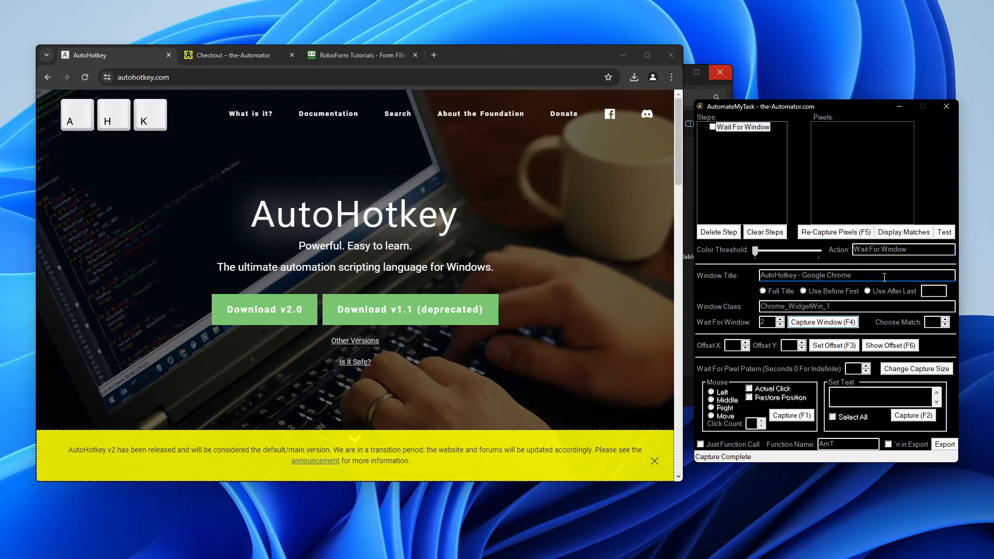
left_click(842, 305)
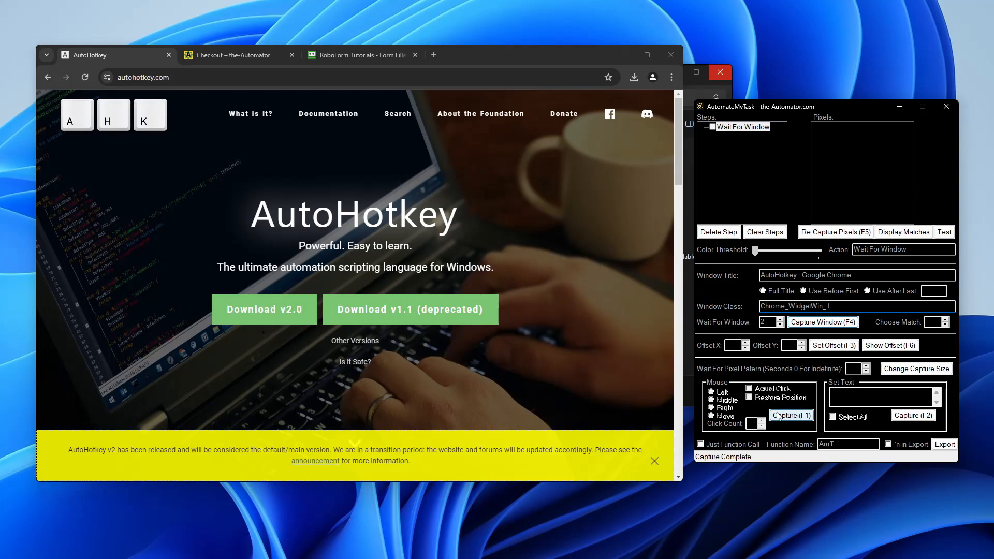
Step: Capture a Mouse Click step on the 'v2' lettering of the Download v2.0 button using F1
left_click(801, 416)
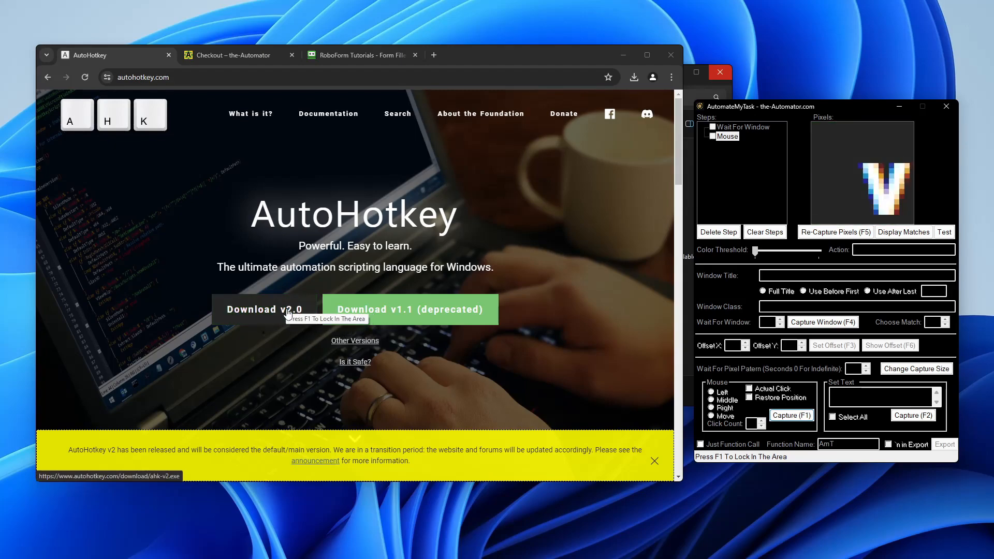
key("F1")
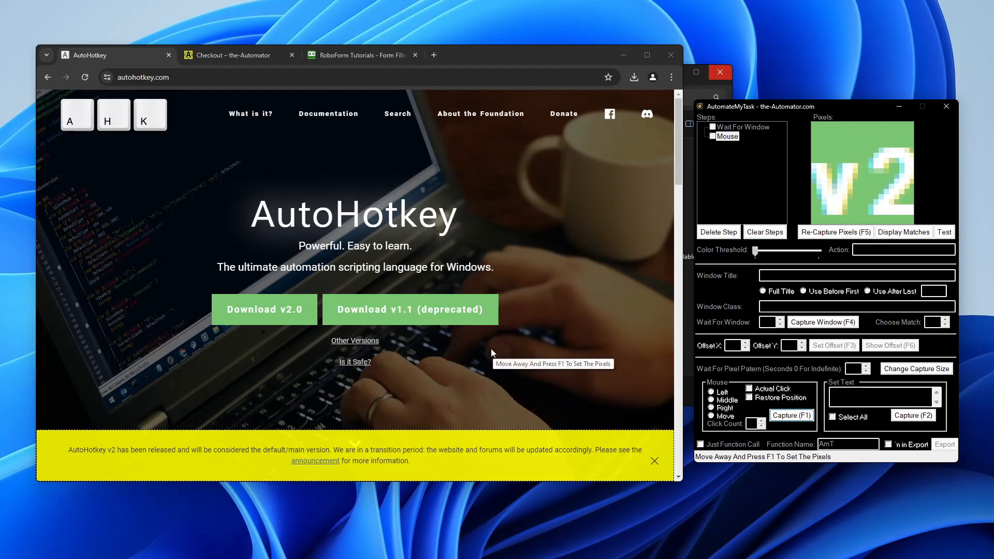
right_click(562, 318)
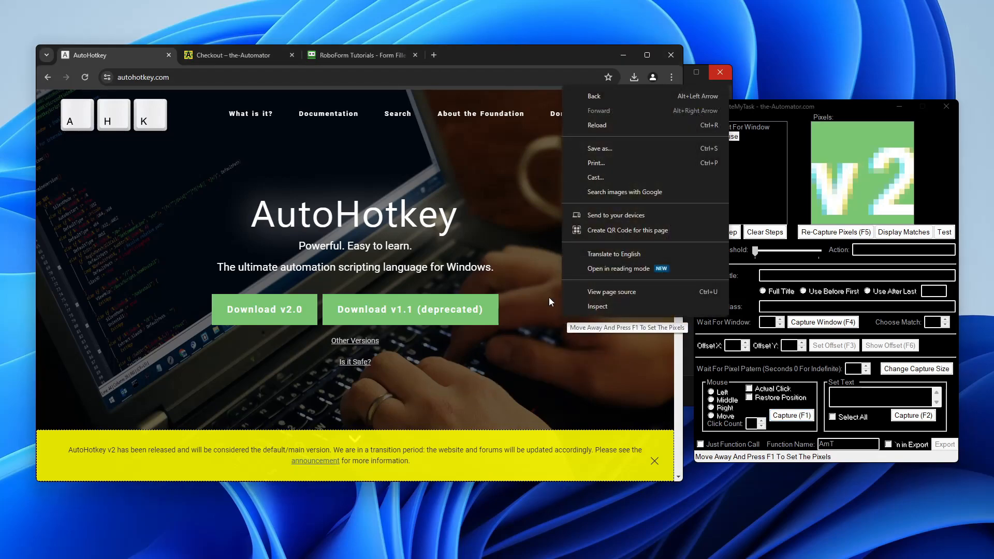
left_click(473, 48)
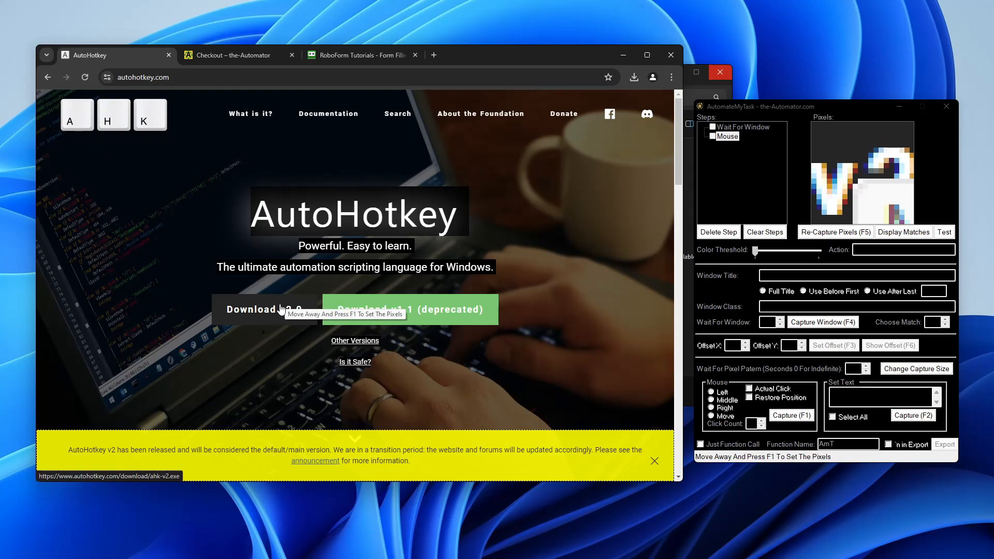
key("F1")
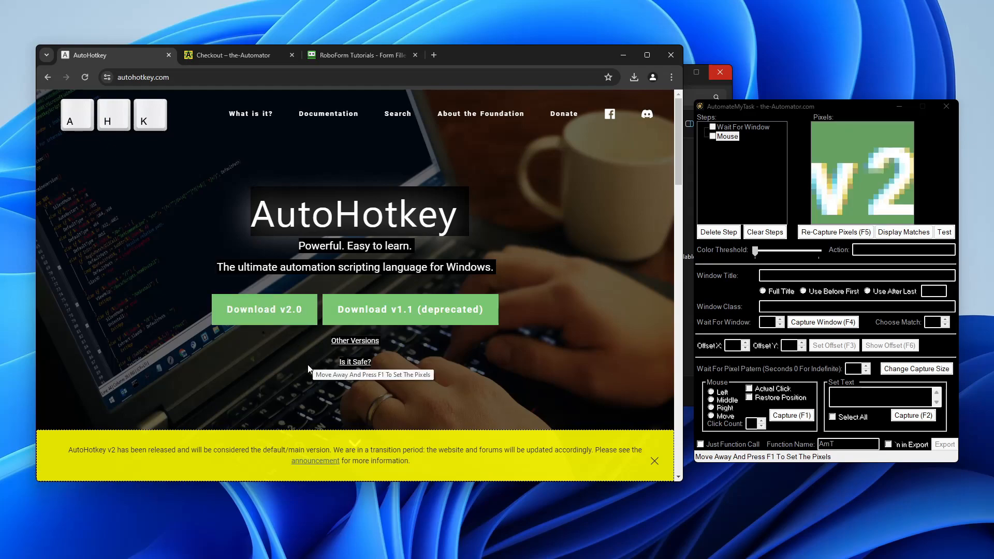
key("F1")
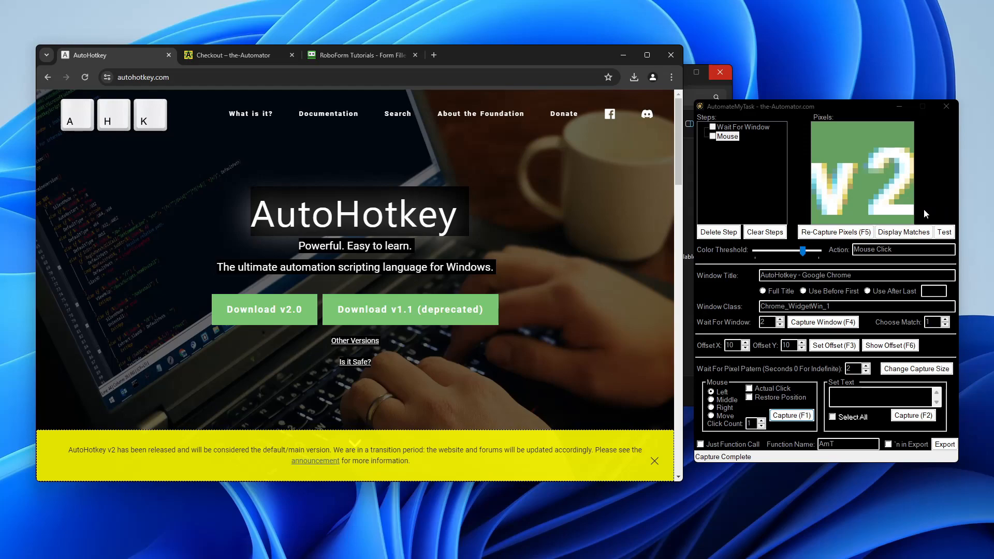
Step: Show matches for the v2 pattern, tighten its pixel area, and enable Actual Click
left_click(900, 235)
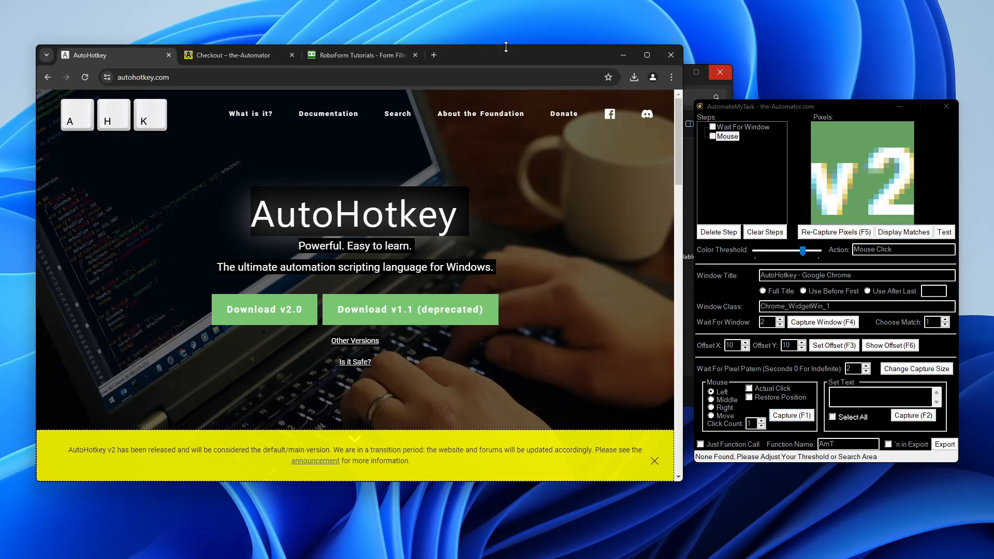
left_click(892, 235)
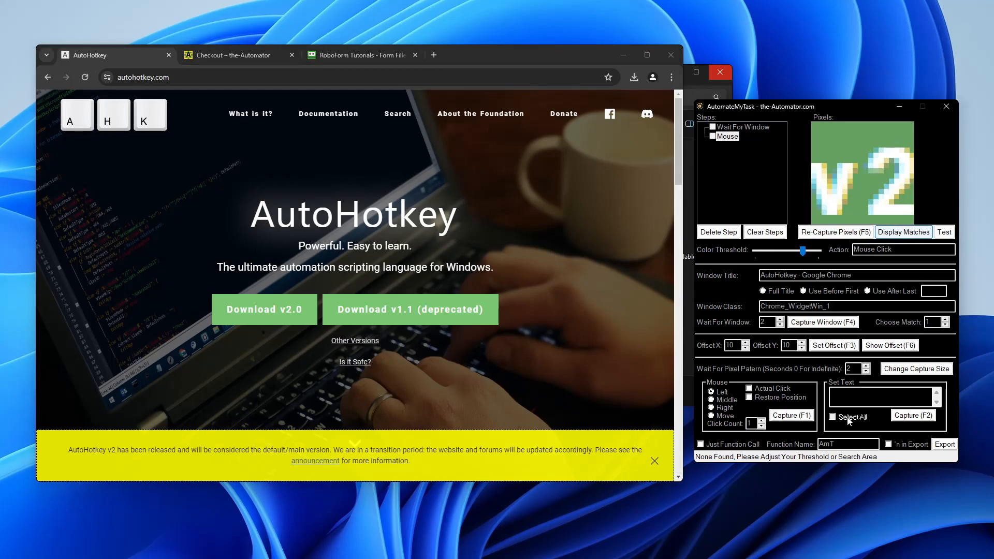
mouse_move(811, 145)
left_mouse_down()
mouse_move(915, 200)
mouse_move(913, 217)
left_mouse_up()
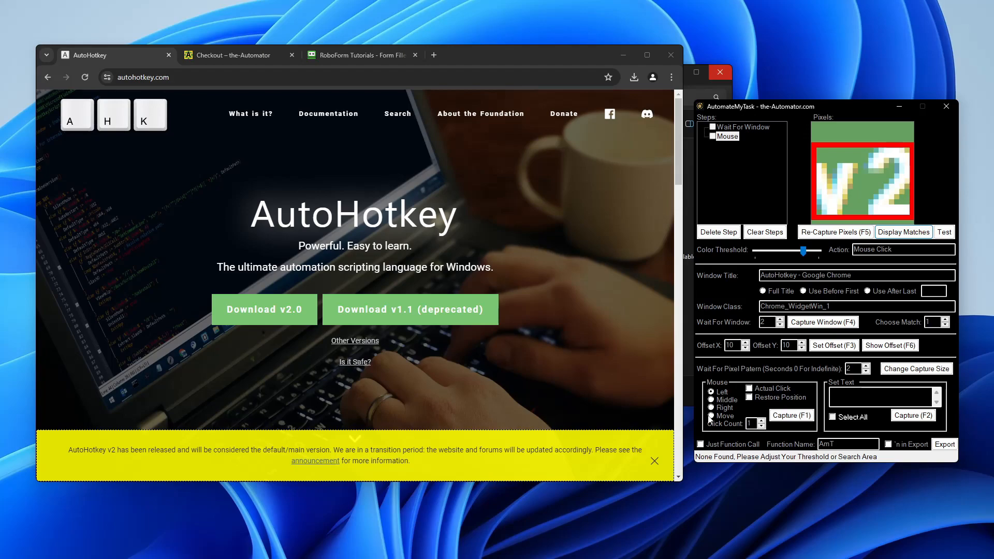
left_click(748, 389)
Step: Test the steps, dismiss the pixel-not-found errors, redraw the v2 area, and begin a new mouse capture
left_click(944, 238)
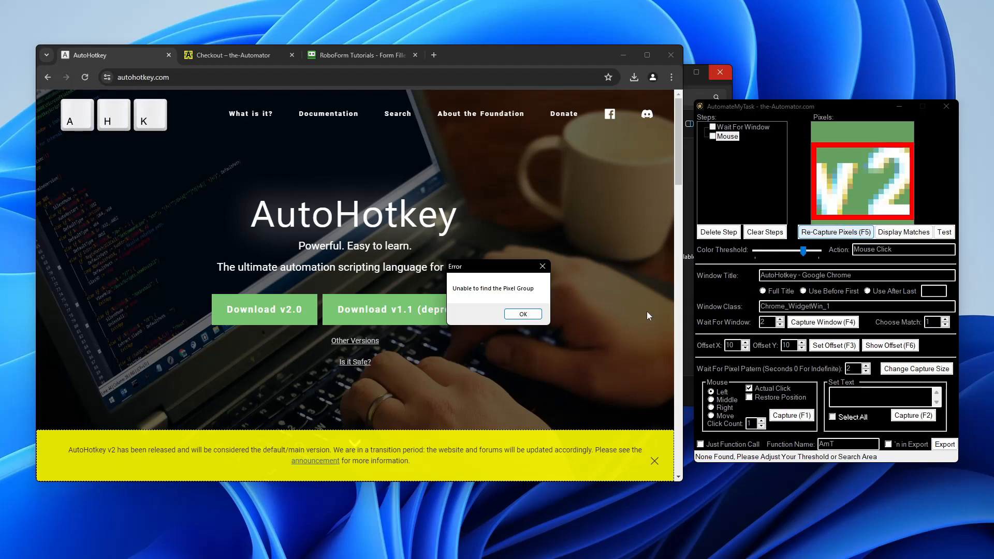
left_click(524, 315)
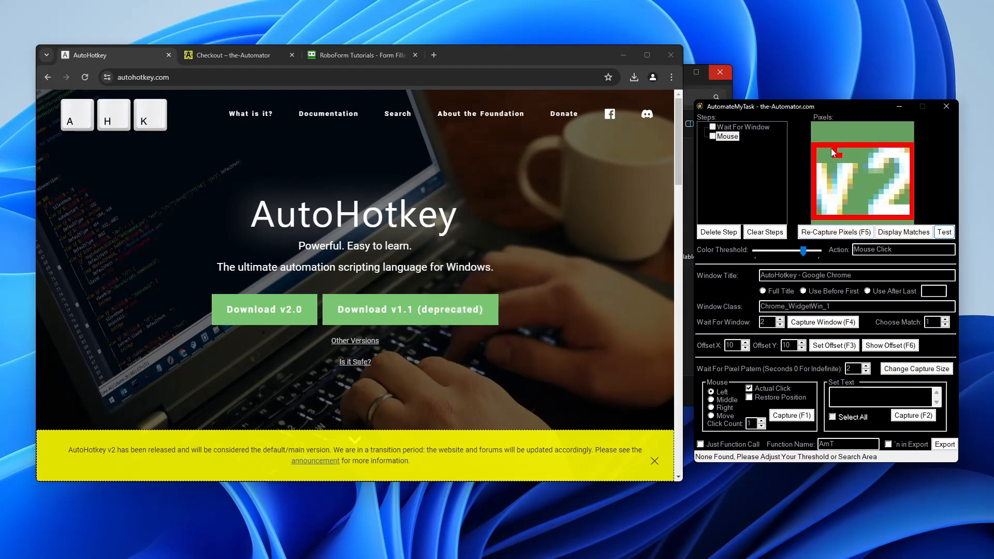
left_click_drag(813, 127, 912, 224)
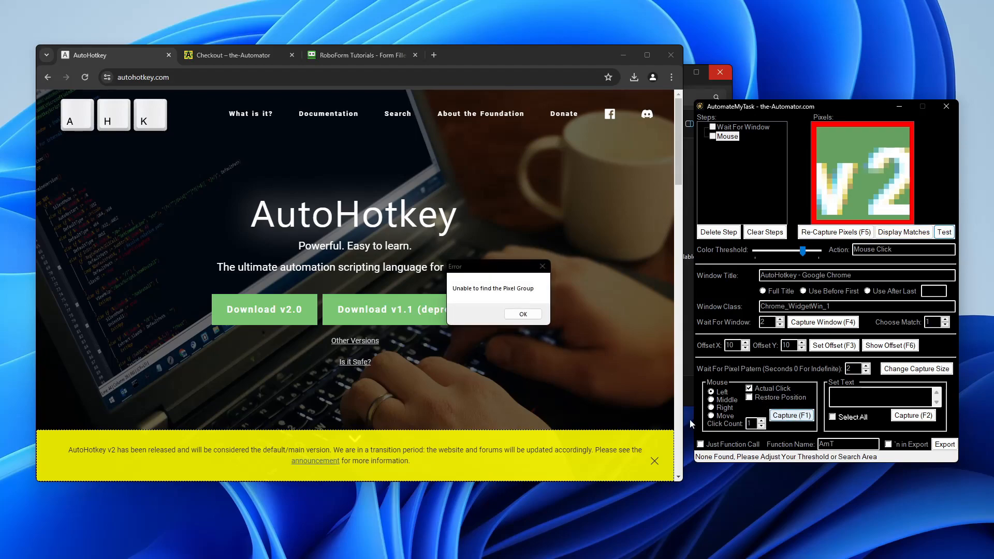
left_click(536, 313)
left_click(791, 415)
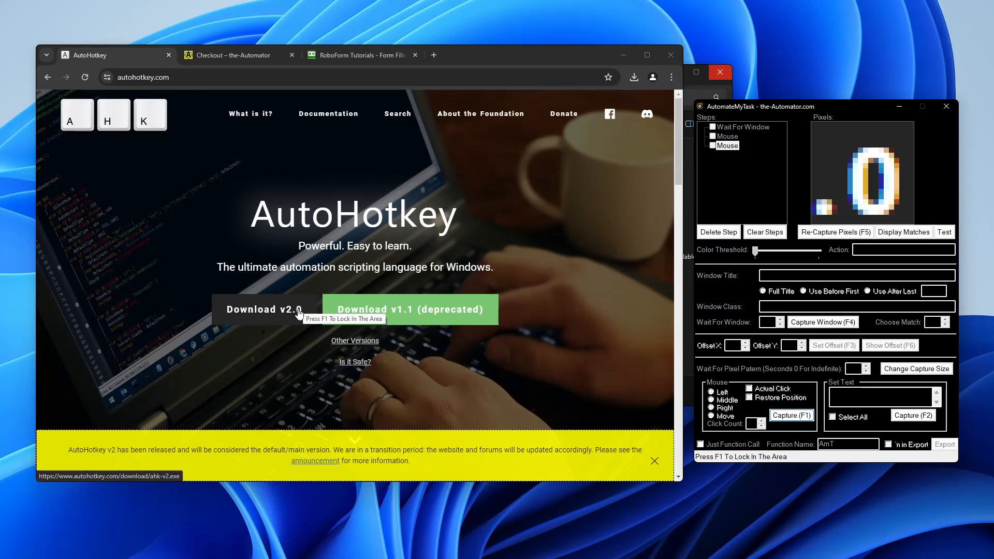
Step: Capture the '.0' of Download v2.0 with F1 and confirm it matches once on screen
key("F1")
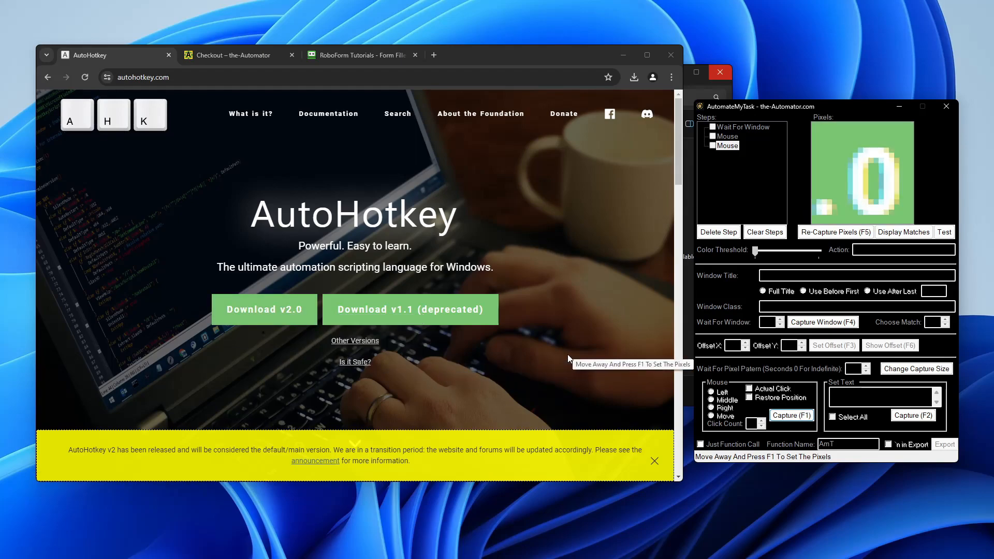
key("F1")
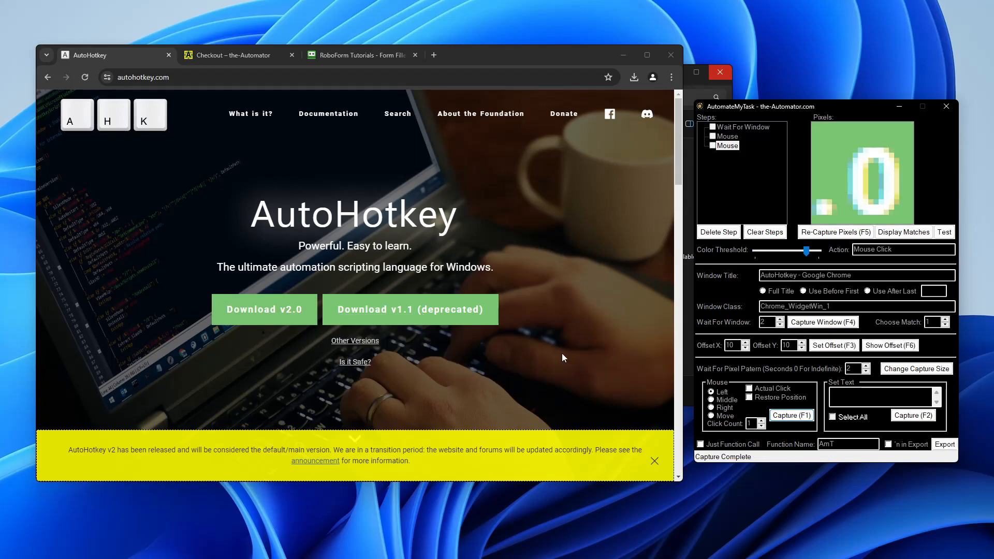
left_click(895, 232)
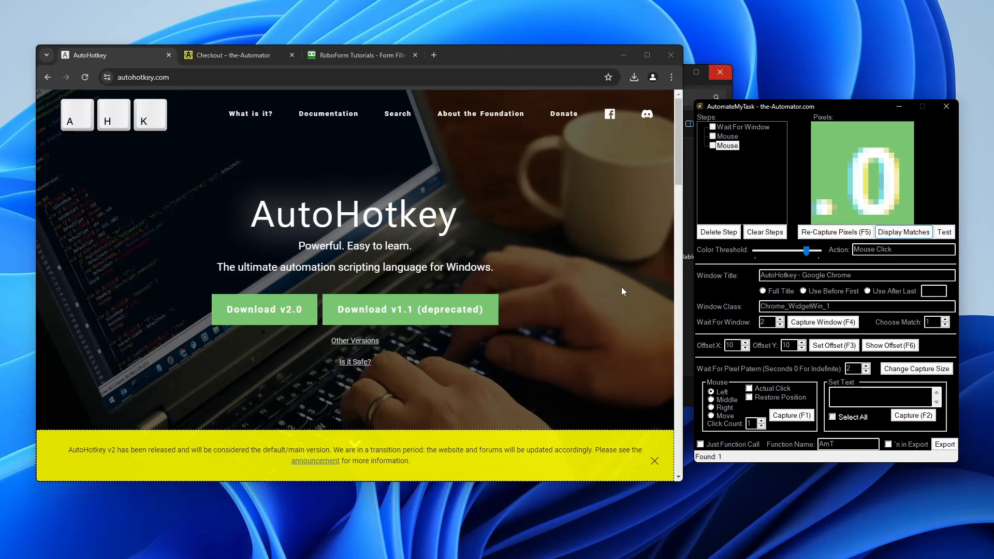
Step: Test the steps, dismiss the not-found message, and enable Actual Click on the .0 step
left_click(946, 233)
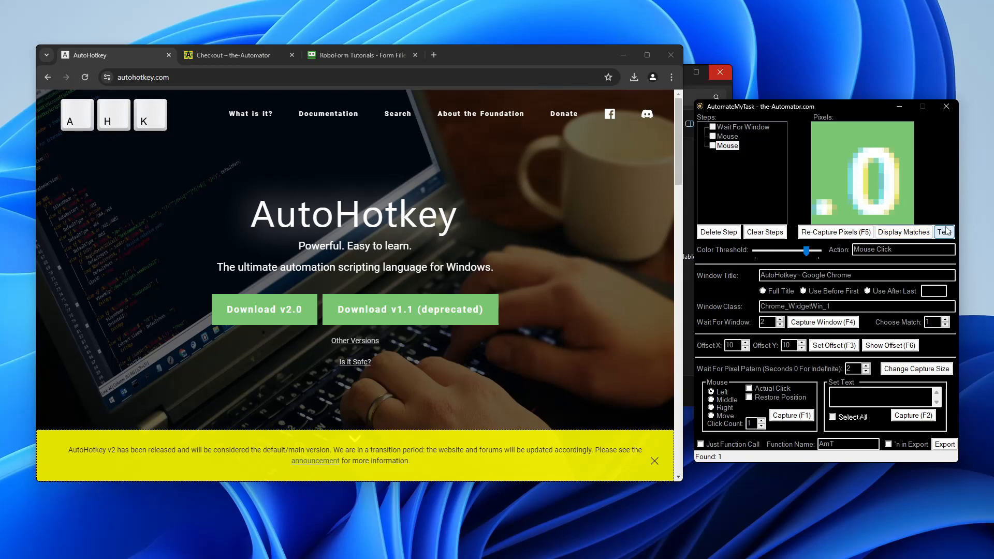
left_click(519, 312)
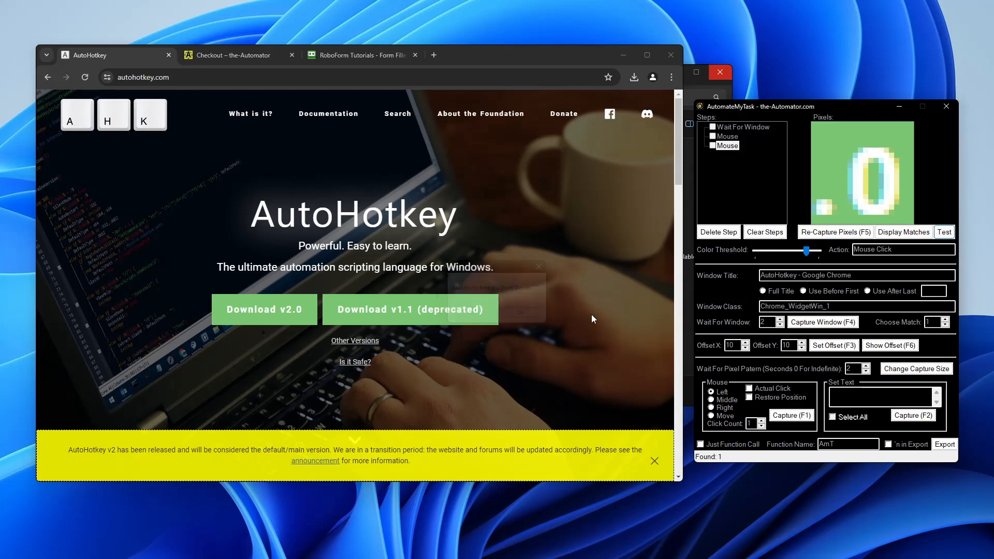
left_click(749, 389)
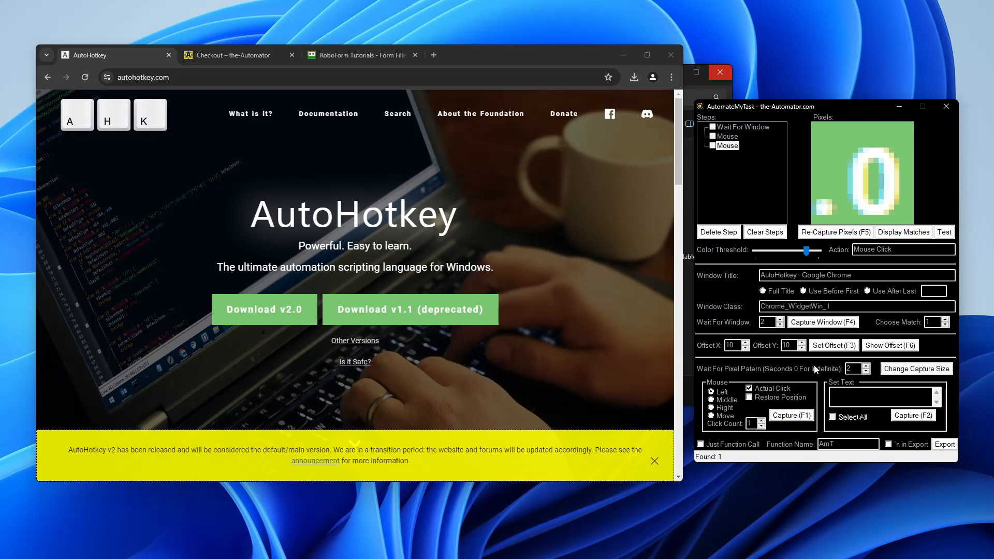
left_click(944, 232)
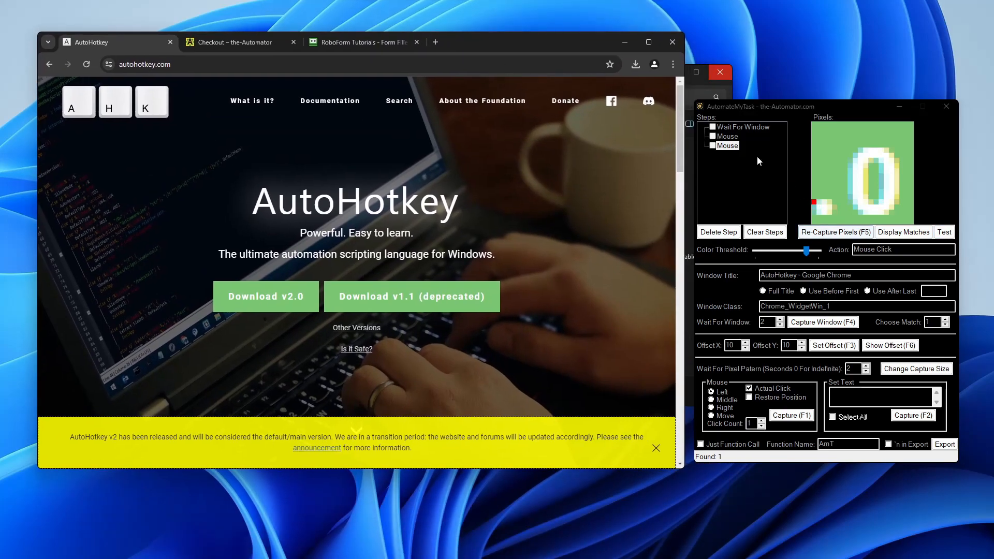
Step: Compare the three steps, delete the failing v2 mouse step, and retest successfully in 344ms
left_click(726, 127)
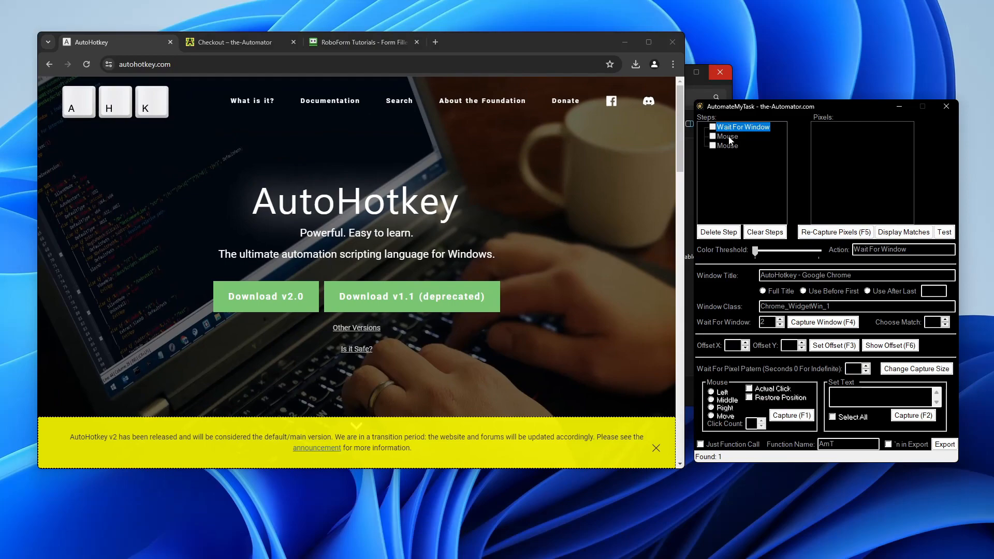
left_click(728, 137)
left_click(727, 128)
left_click(728, 137)
left_click(727, 146)
left_click(726, 127)
left_click(727, 137)
left_click(726, 146)
left_click(727, 137)
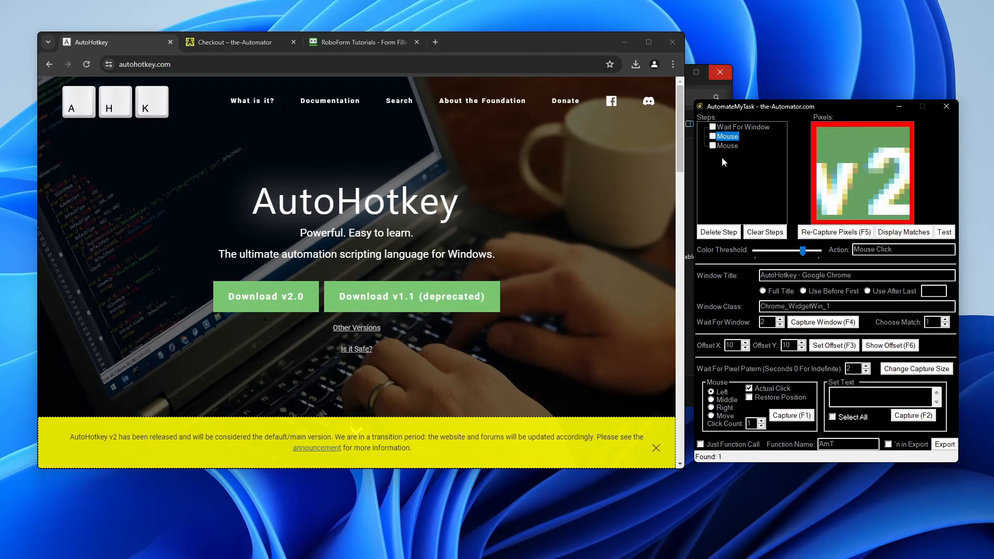
left_click(718, 232)
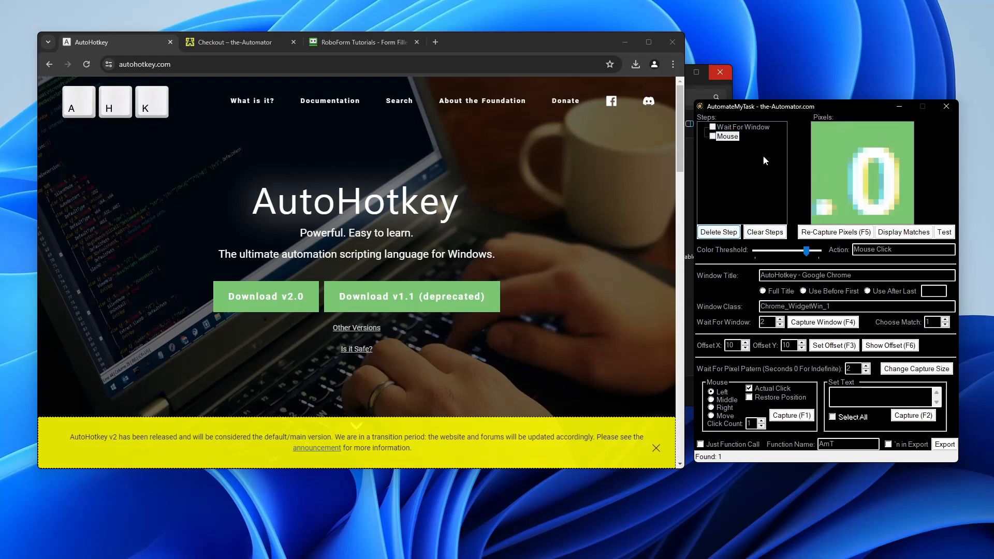
left_click(944, 232)
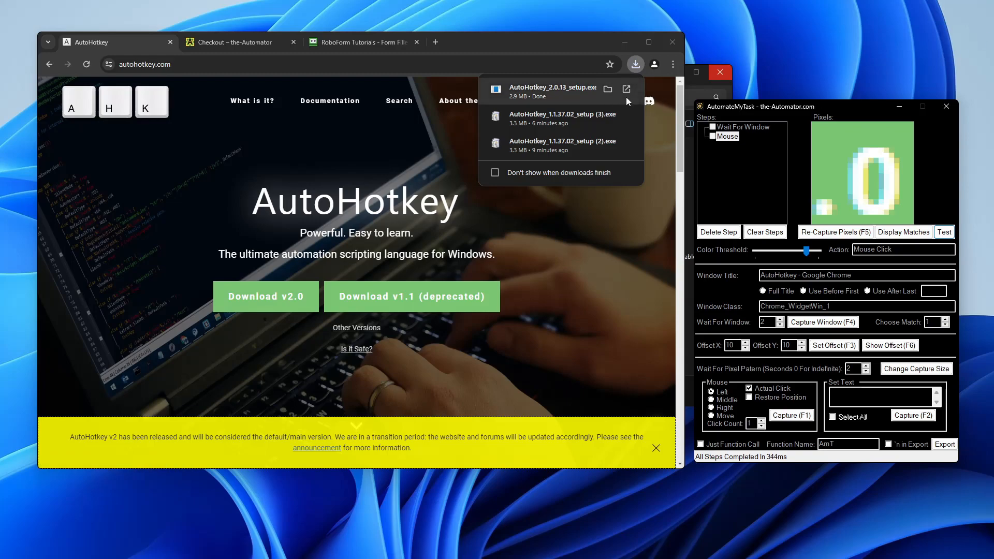
Step: Open the downloaded v2.0 installer, then review the wait-for-window and mouse step settings
left_click(627, 92)
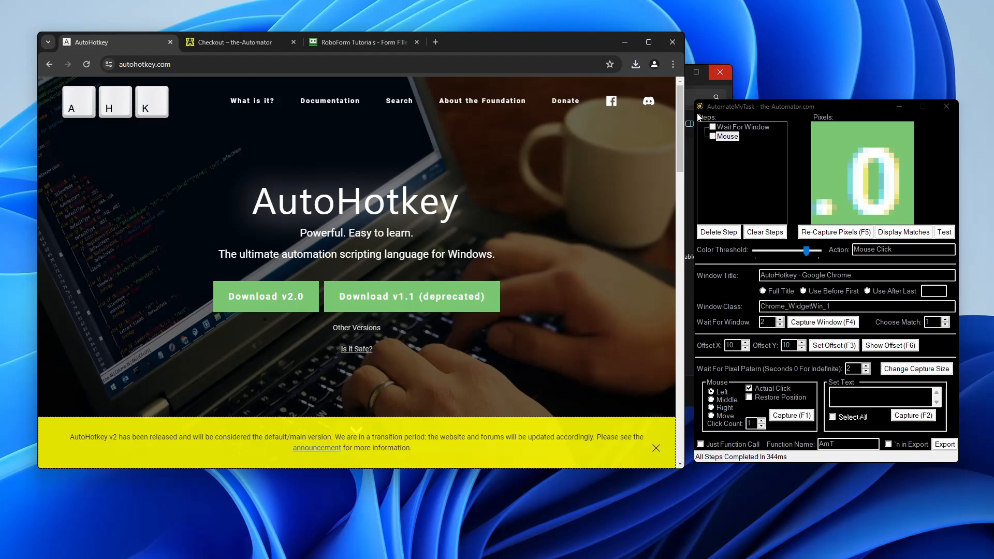
left_click(735, 128)
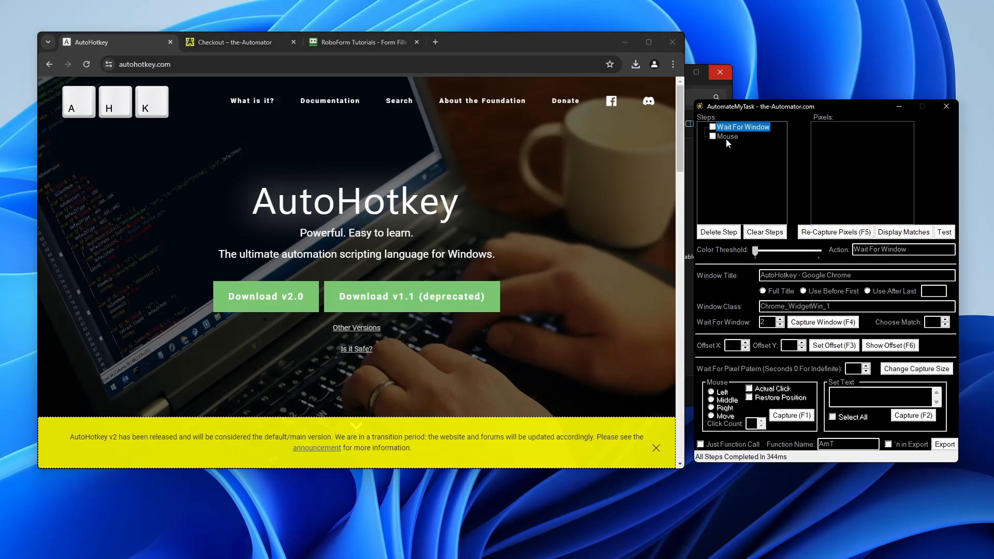
left_click(726, 137)
left_click(727, 132)
left_click(727, 137)
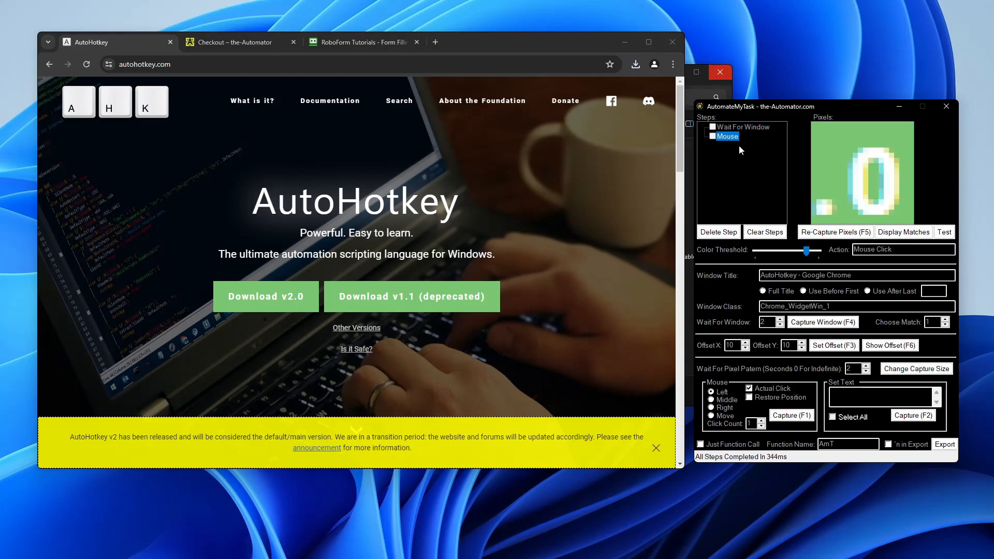
left_click(729, 127)
left_click(725, 137)
Step: Rerun the test in 343ms and export the steps as AutoHotkey code to the clipboard
left_click(944, 232)
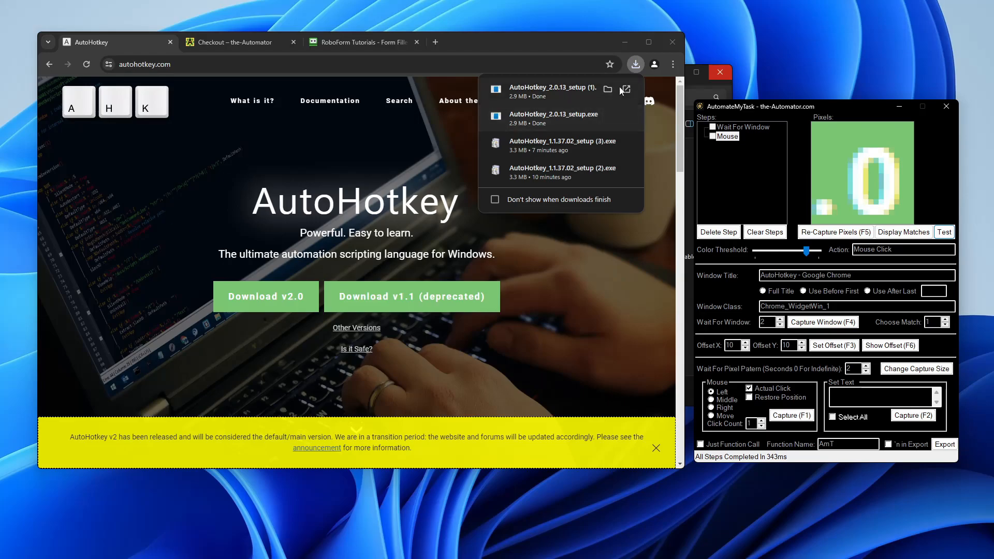
scroll(158, 331, "down", 8)
scroll(191, 340, "up", 4)
scroll(222, 322, "down", 5)
scroll(223, 322, "down", 4)
scroll(207, 326, "up", 13)
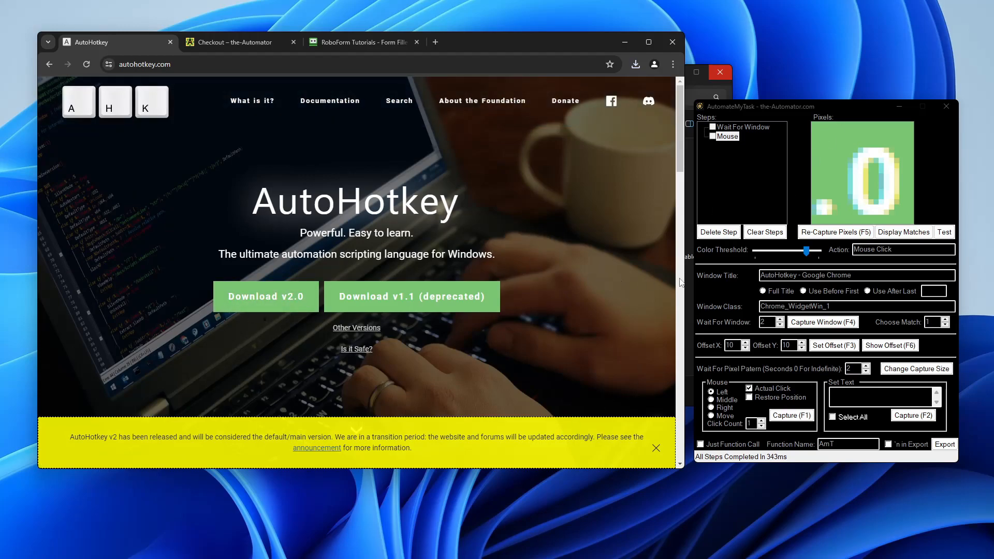
left_click(944, 445)
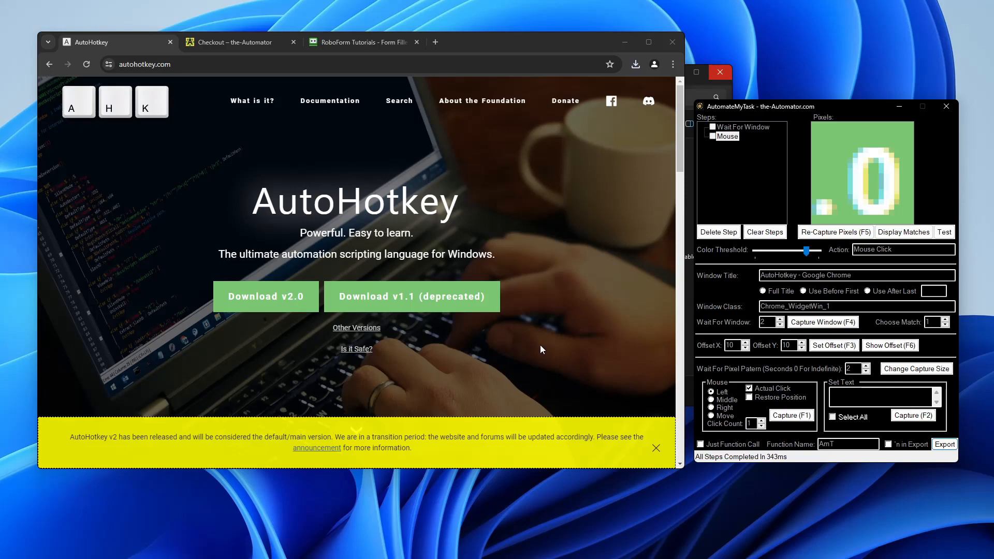
Step: Move the browser aside and bring the AutomateMyTask folder in File Explorer to the front
left_click_drag(523, 48, 666, 302)
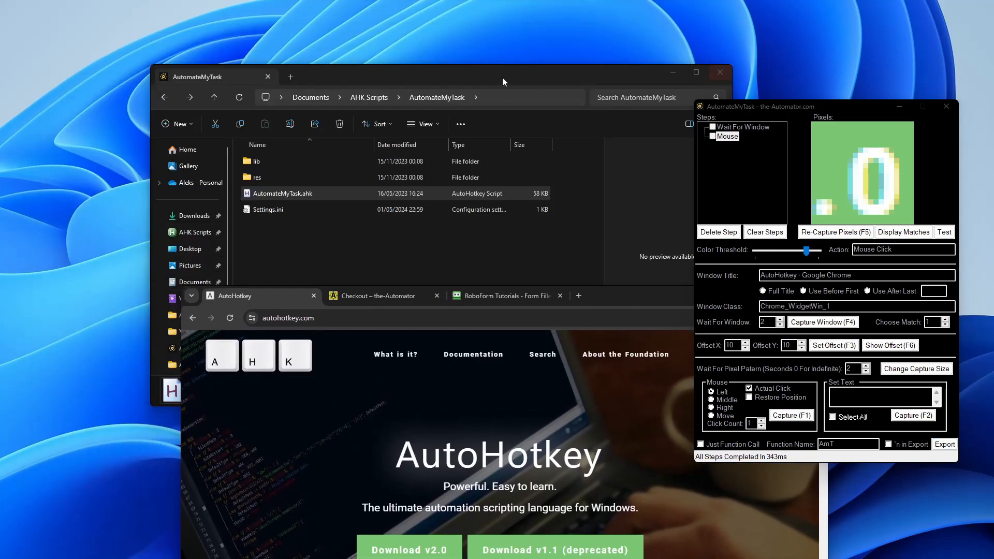
left_click(474, 82)
left_click(261, 308)
right_click(254, 317)
left_click(254, 316)
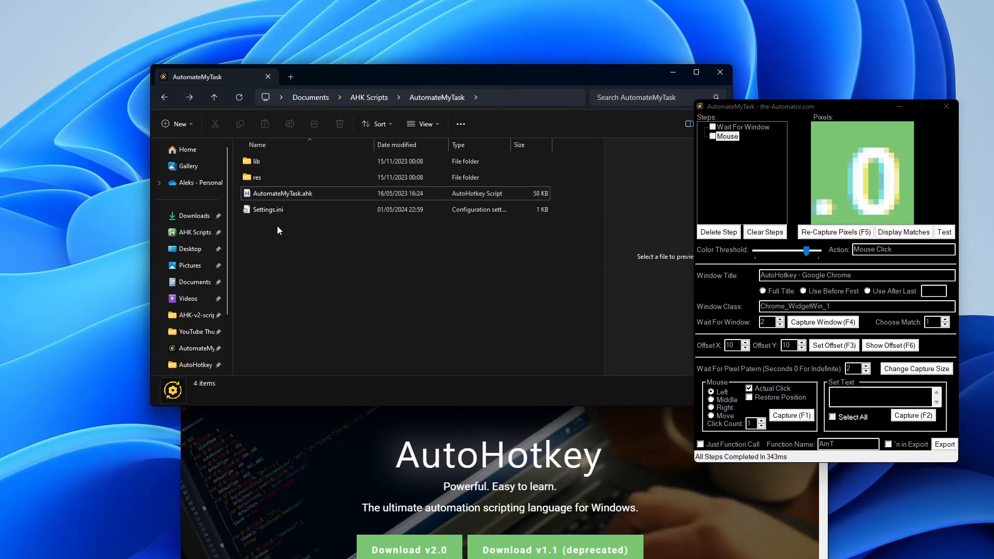
Step: Create a new AutoHotkey script in the folder and start naming it Test 1
right_click(298, 249)
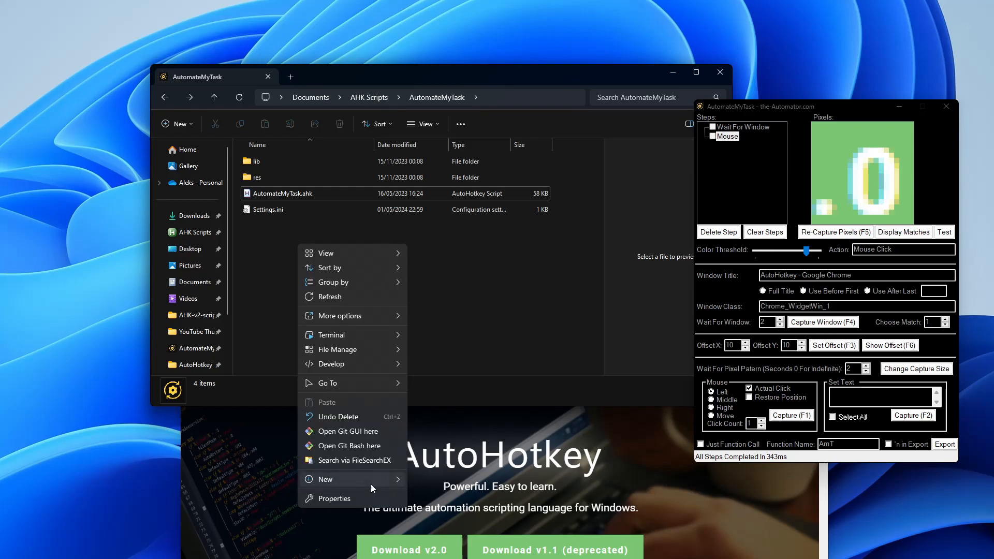
mouse_move(371, 484)
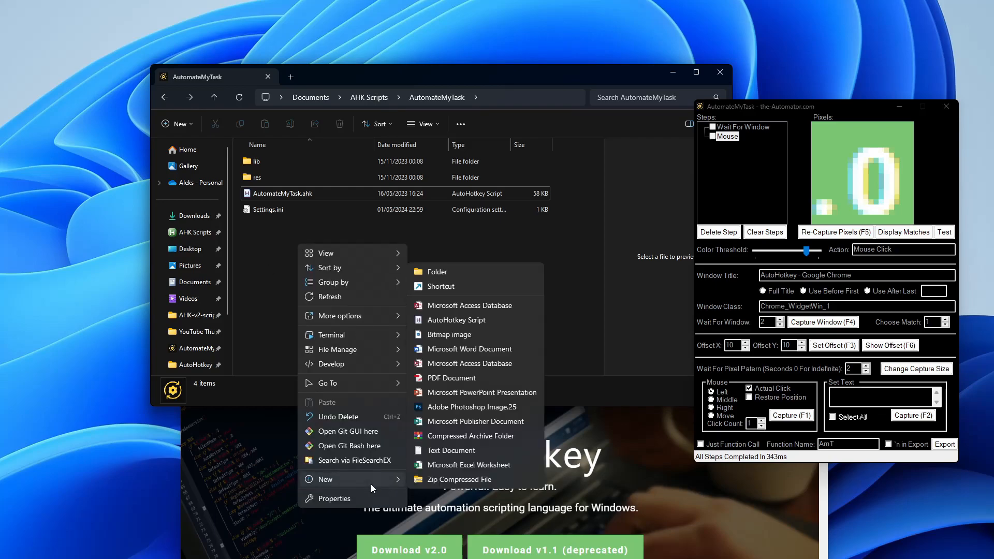
left_click(437, 321)
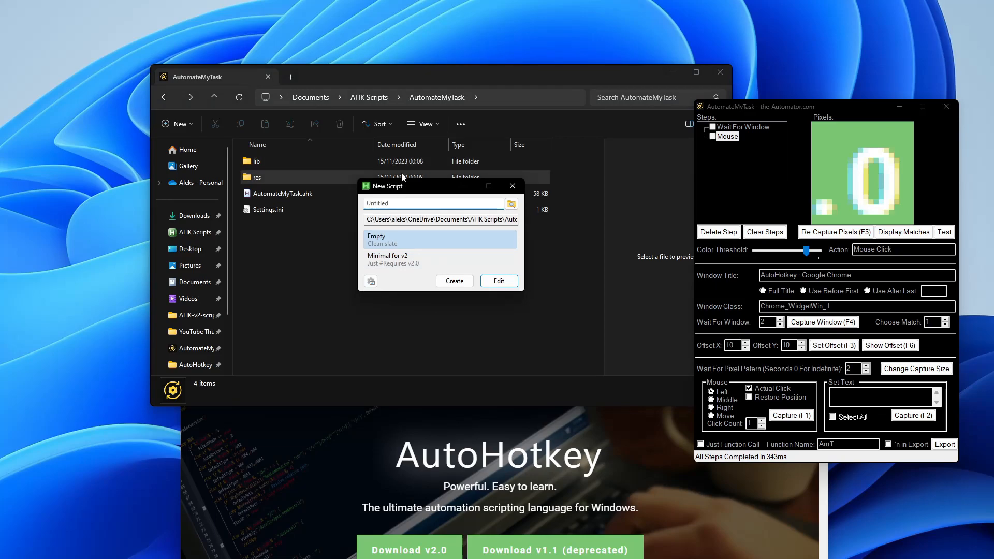
left_click_drag(418, 183, 426, 250)
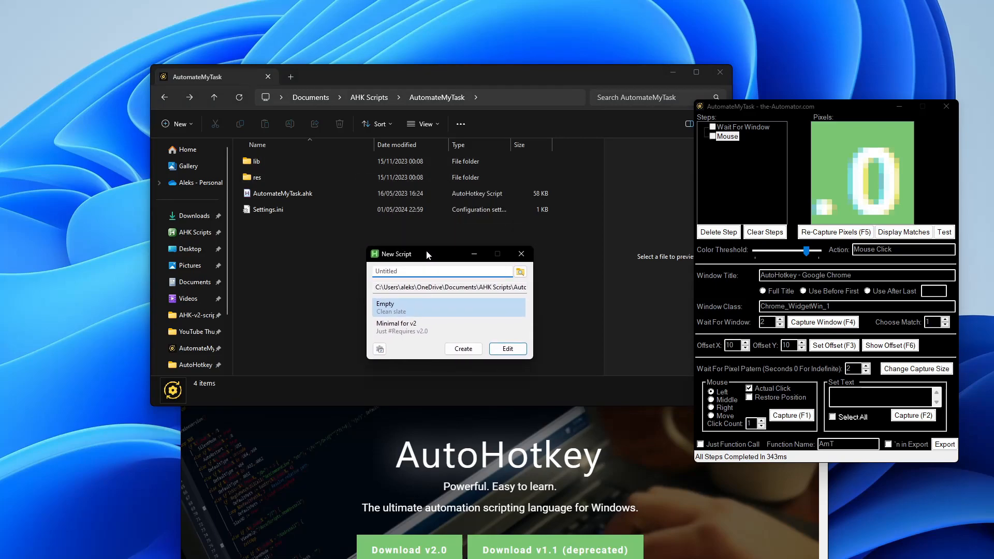
type("Test 1")
Step: Create Test 1 from the Empty template and paste the exported AutomateMyTask code into it
double_click(416, 305)
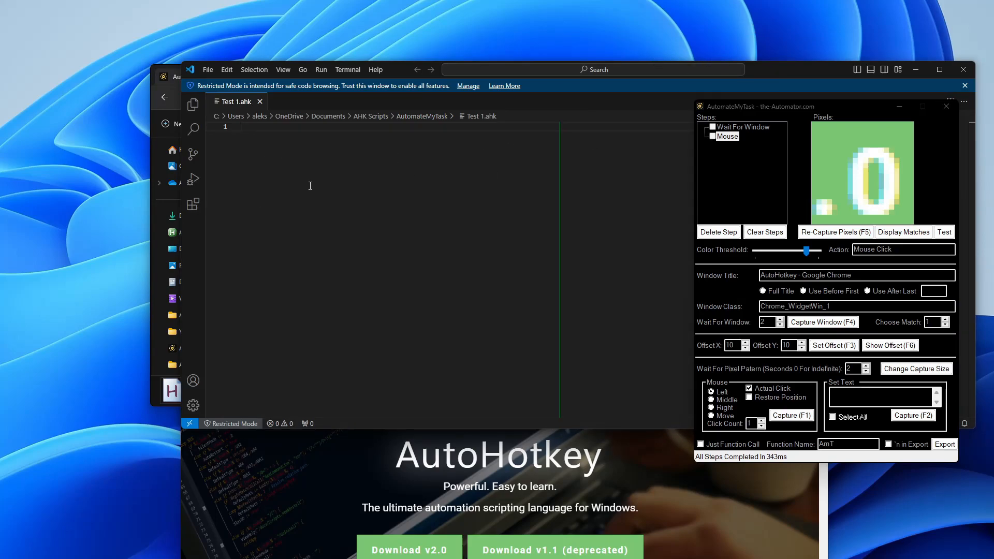
key("ctrl+v")
scroll(468, 270, "up", 10)
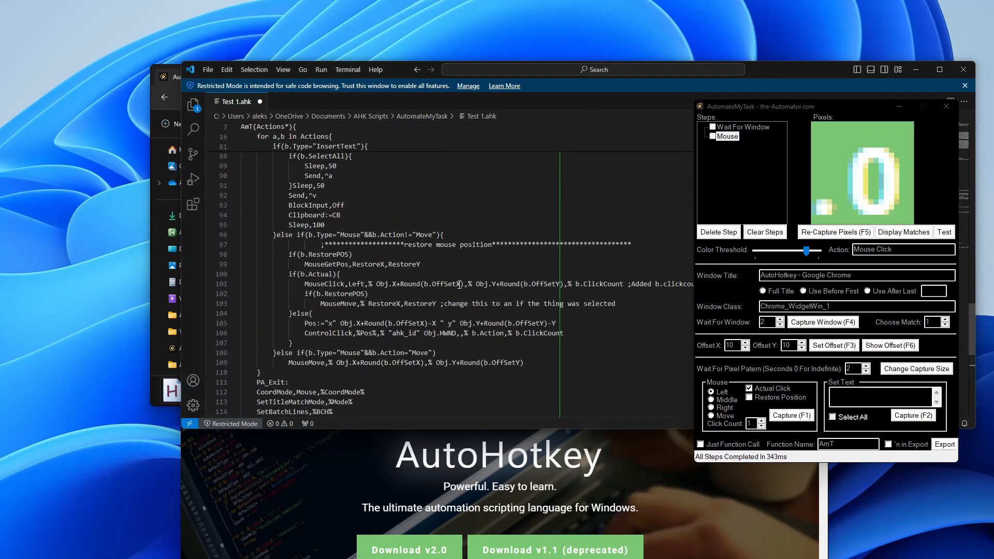
scroll(468, 271, "up", 10)
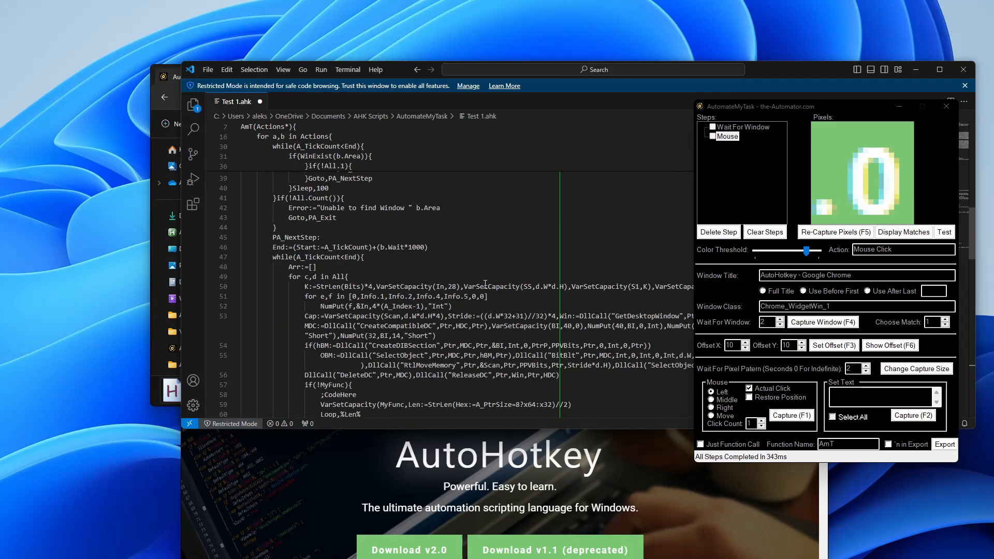
Step: Trust the VS Code window, then save Test 1.ahk
left_click(468, 86)
left_click(459, 339)
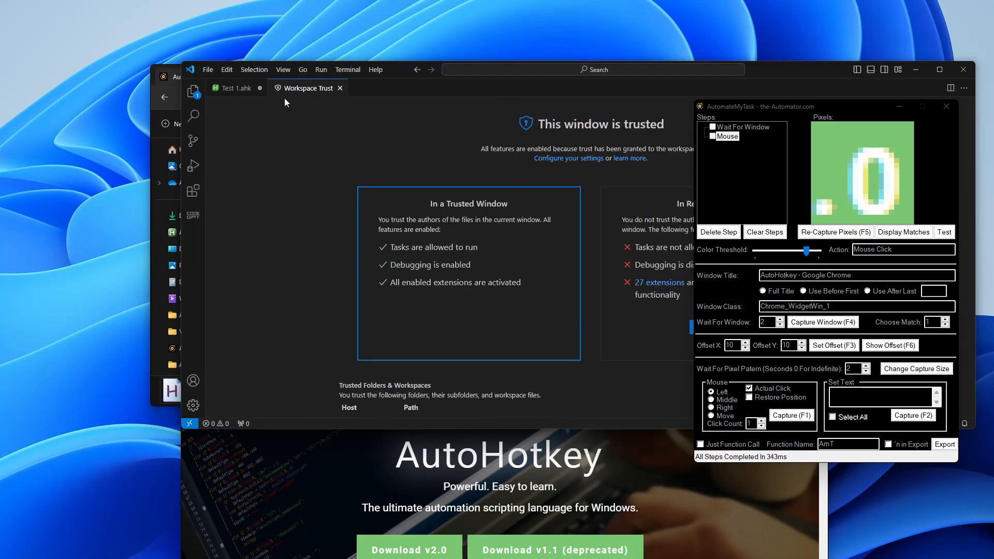
left_click(245, 89)
scroll(440, 263, "up", 5)
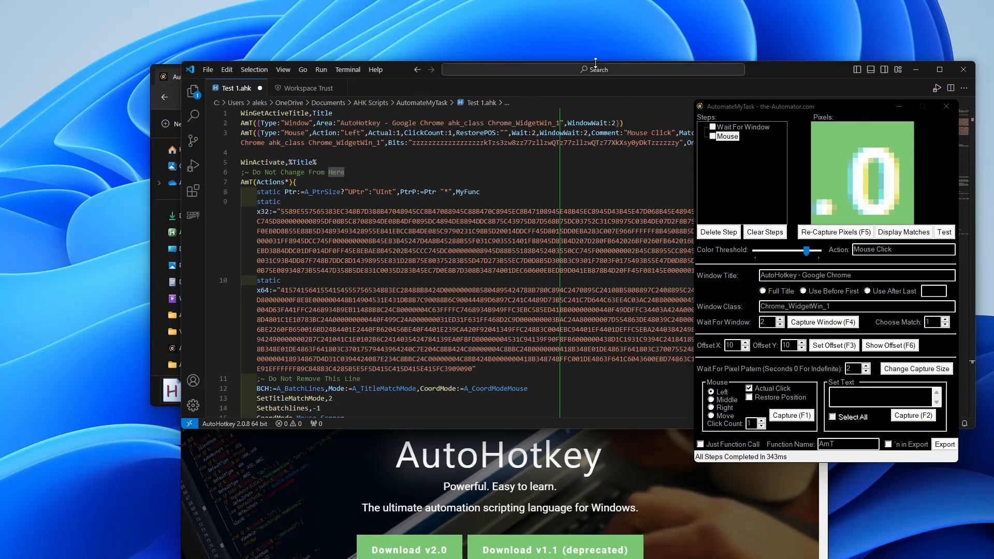
left_click_drag(775, 76, 654, 53)
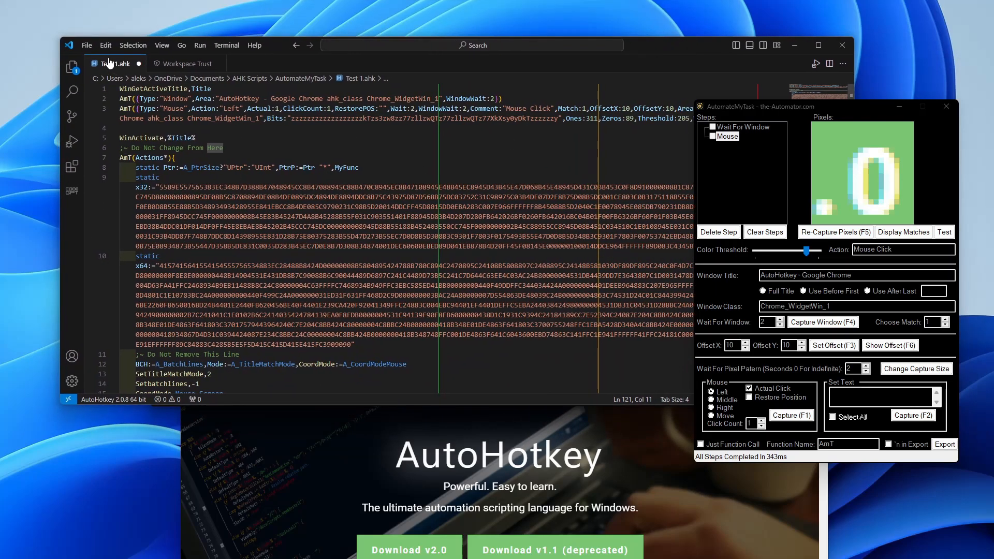
left_click(88, 46)
left_click(143, 213)
Step: Close VS Code, open Test 1.ahk in Notepad and discard both unsaved test.ahk tabs
left_click(842, 45)
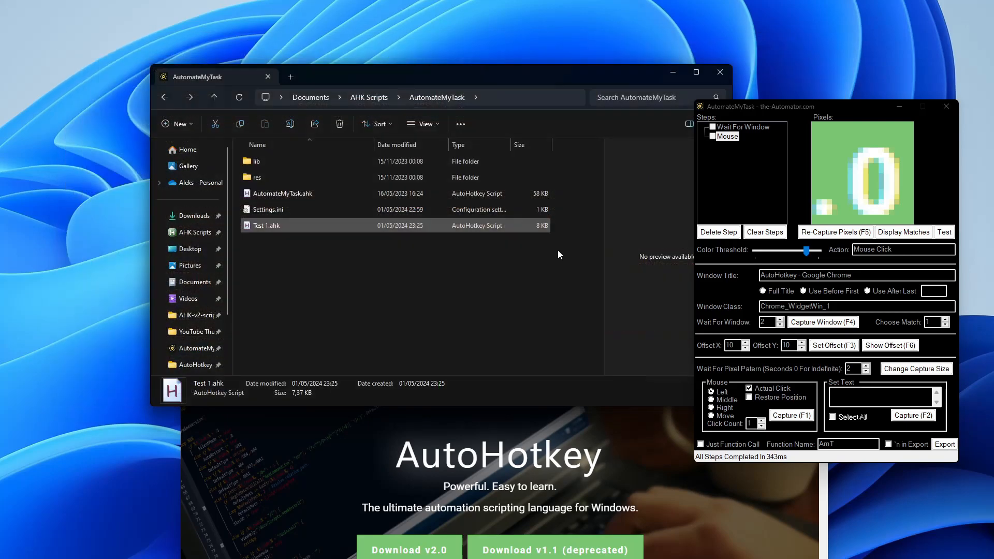
right_click(269, 226)
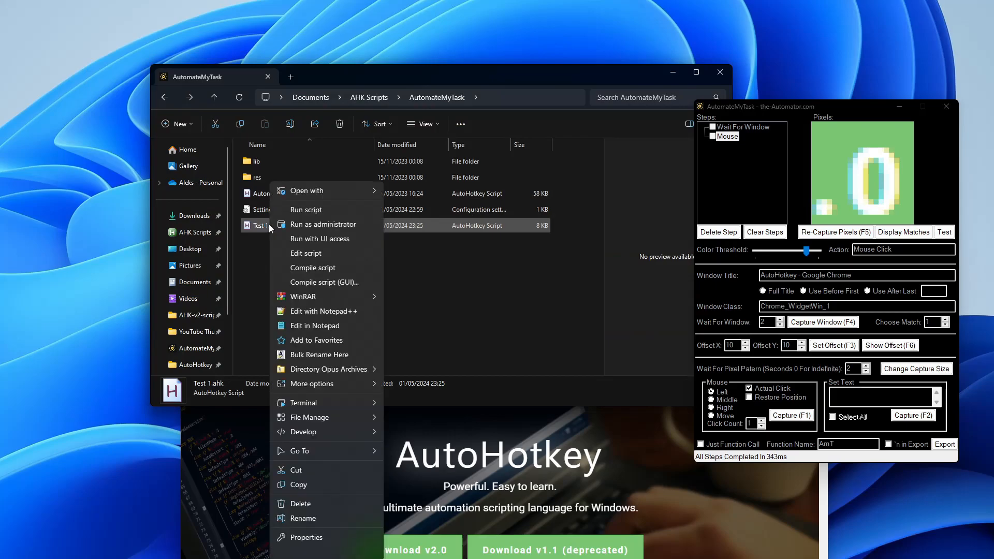
left_click(315, 326)
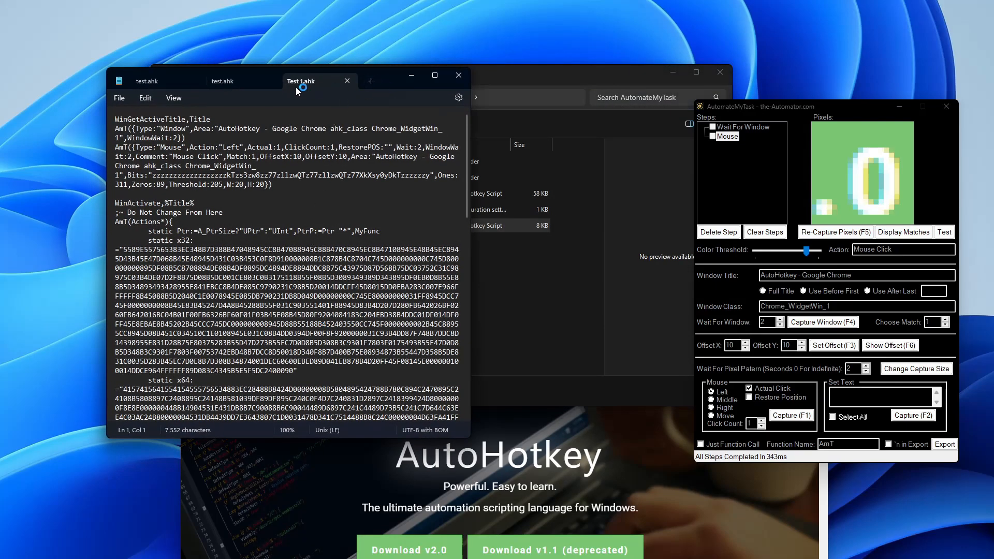
left_click(272, 81)
left_click(284, 288)
left_click(234, 81)
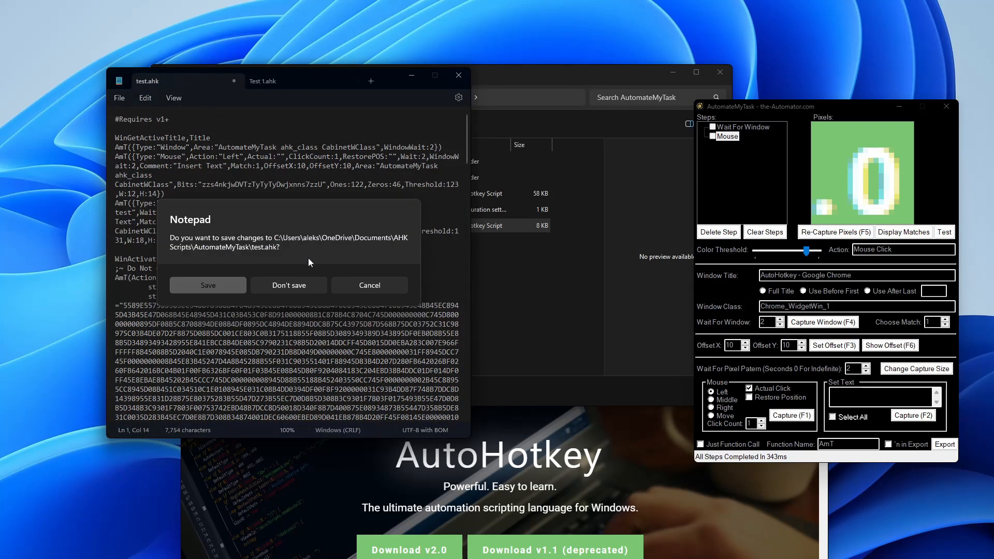
left_click(293, 285)
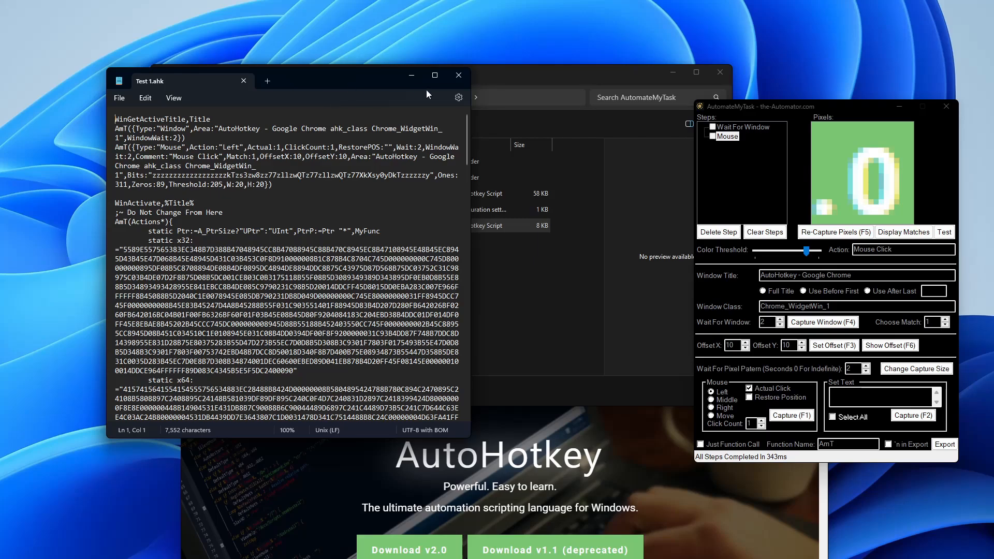
Step: Maximize Notepad and read through the pasted AutomateMyTask script
left_click(434, 76)
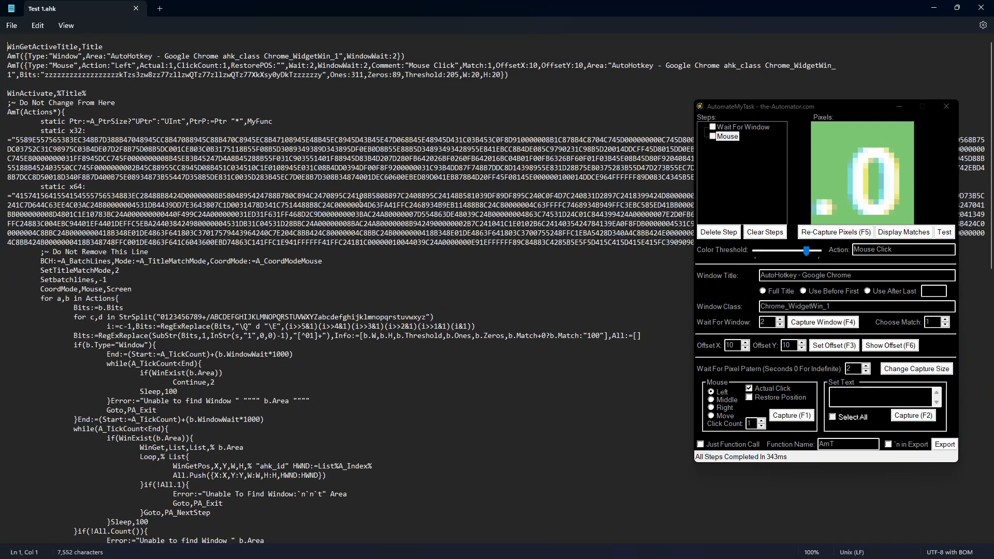
left_click_drag(238, 149, 384, 283)
left_click(243, 354)
scroll(362, 382, "down", 6)
left_click_drag(361, 376, 199, 171)
left_click(290, 404)
scroll(434, 369, "down", 20)
scroll(434, 369, "down", 1)
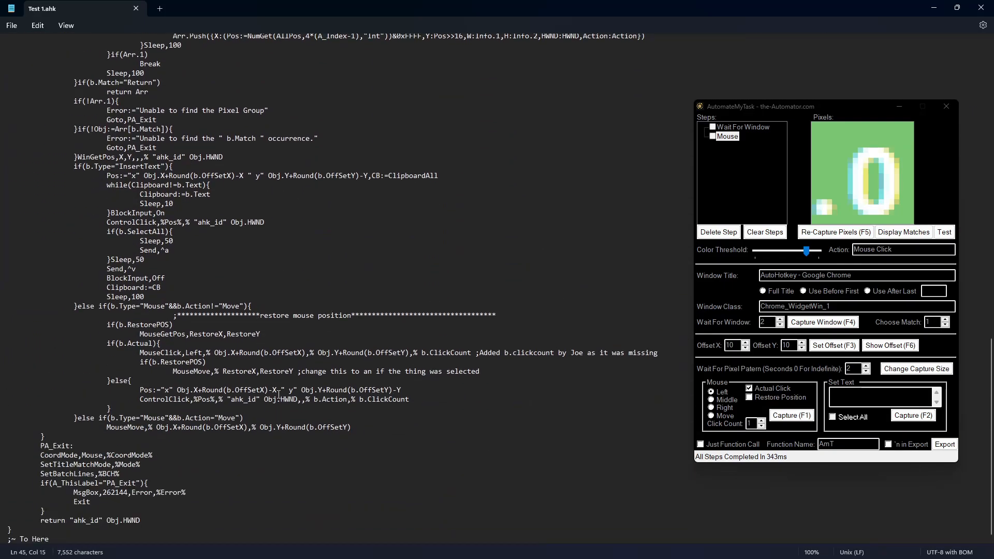
scroll(278, 395, "up", 20)
Step: Restore Notepad to a smaller window and save Test 1.ahk
left_click_drag(721, 101, 716, 154)
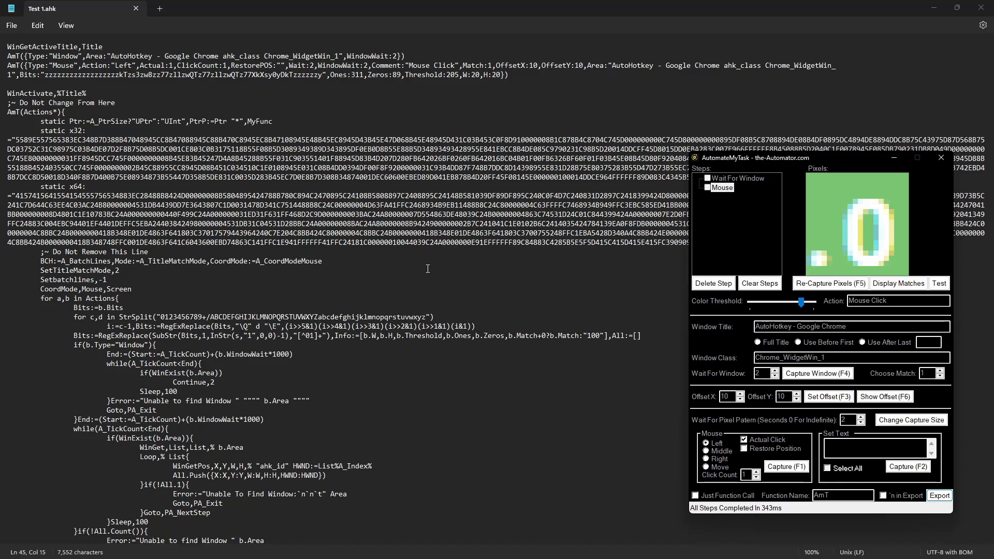
double_click(570, 4)
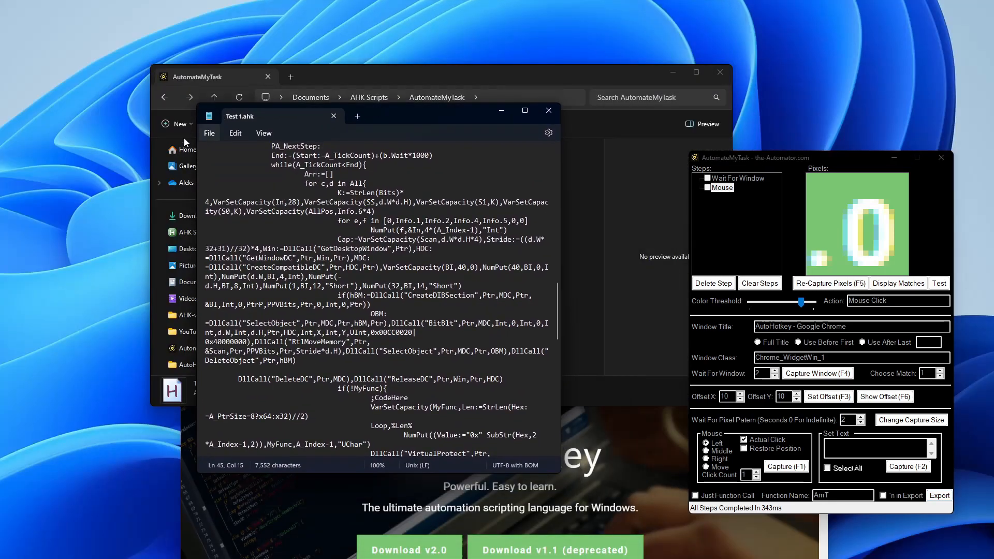
left_click(209, 133)
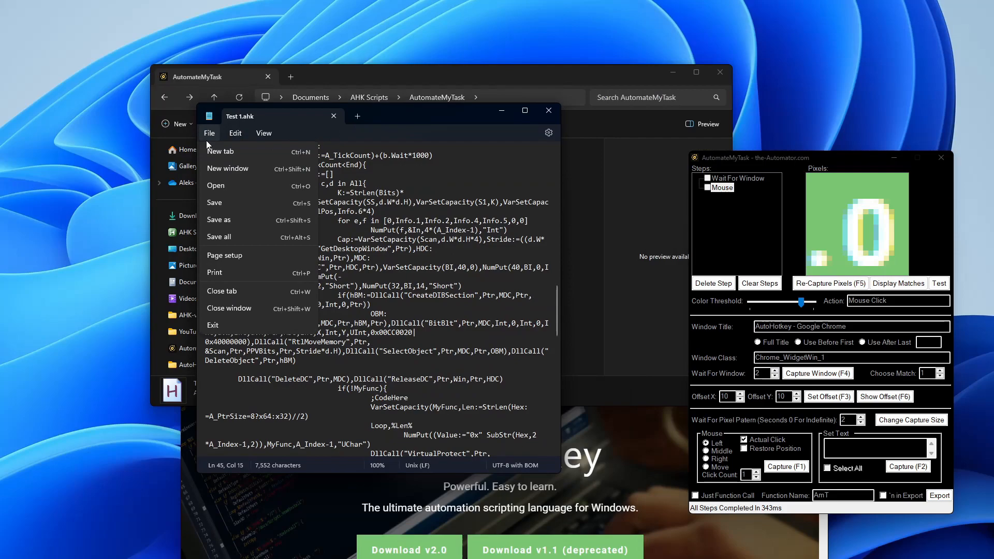
left_click(219, 203)
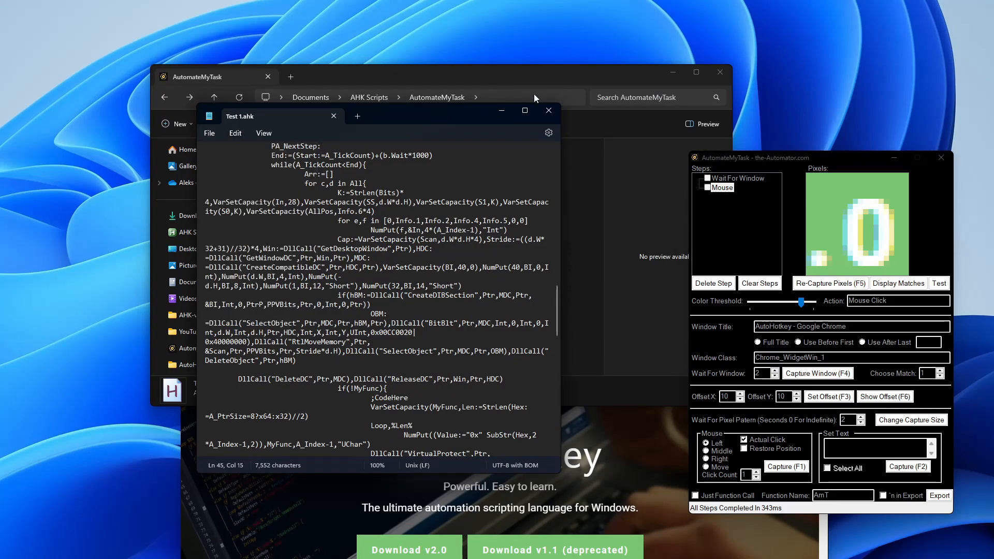
Step: Close Notepad and rearrange the browser and File Explorer, selecting Test 1.ahk
left_click(543, 113)
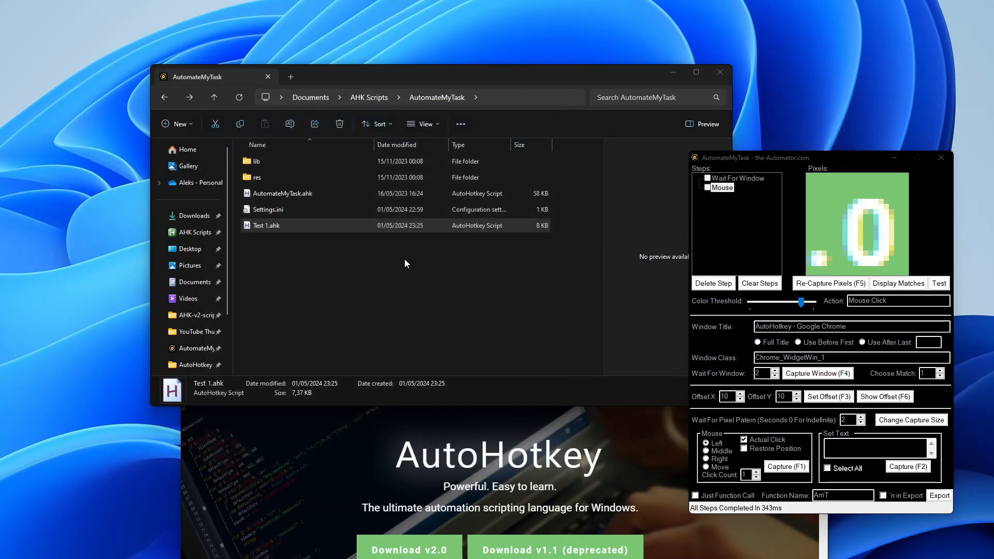
left_click(262, 210)
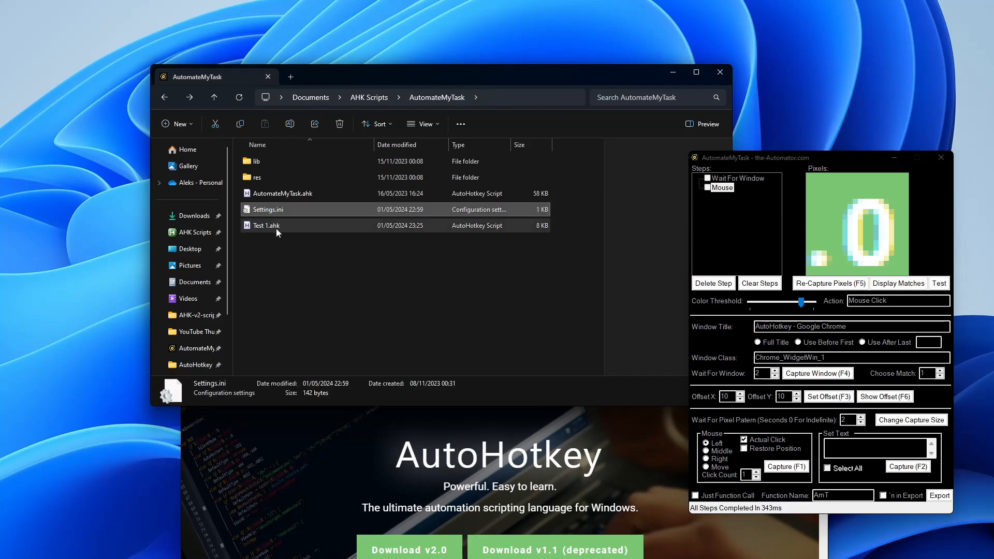
left_click(276, 226)
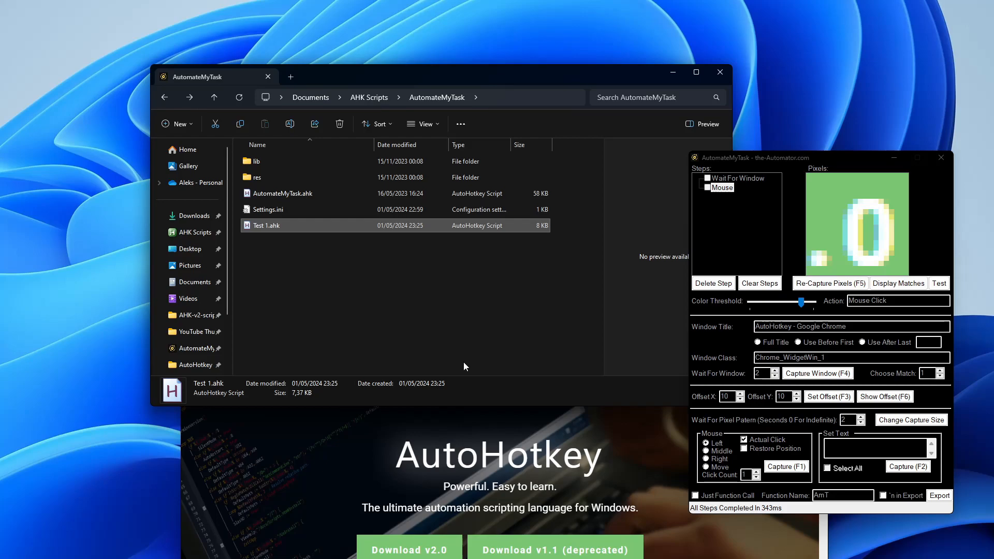
left_click(226, 438)
left_click_drag(611, 295, 665, 82)
left_click(181, 76)
left_click_drag(390, 77, 240, 214)
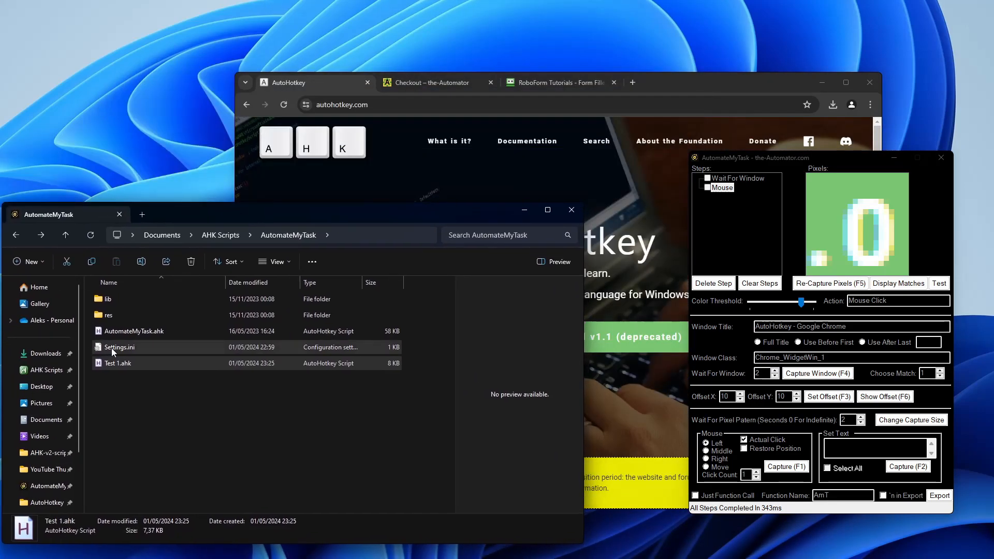
left_click(114, 367)
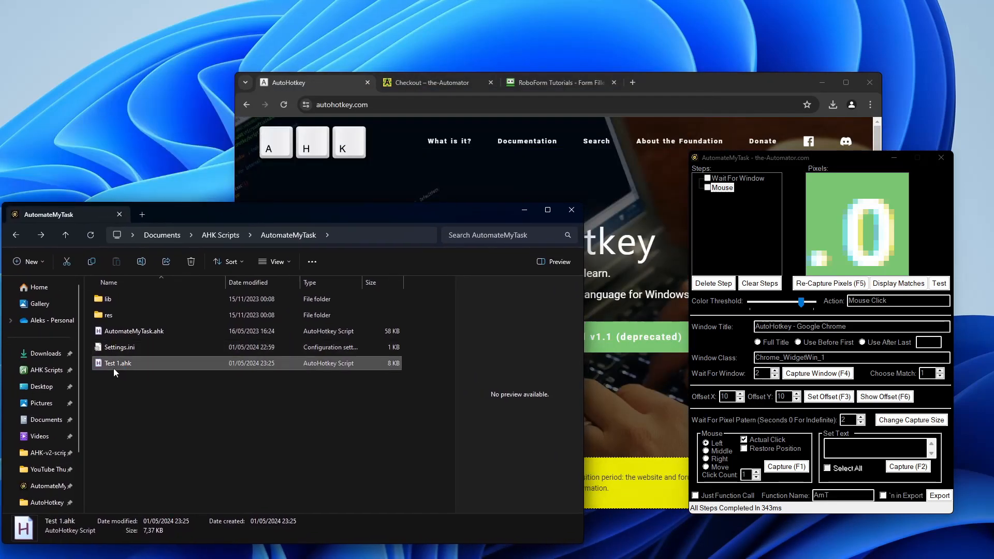
Step: Rearrange the windows, dismiss the pixel group error and widen File Explorer
left_click(678, 76)
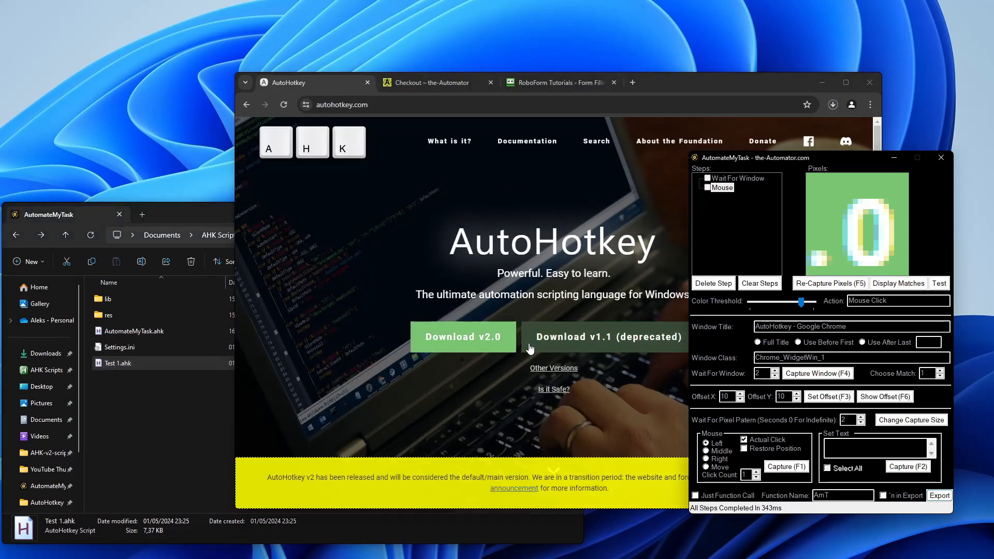
left_click_drag(799, 159, 786, 530)
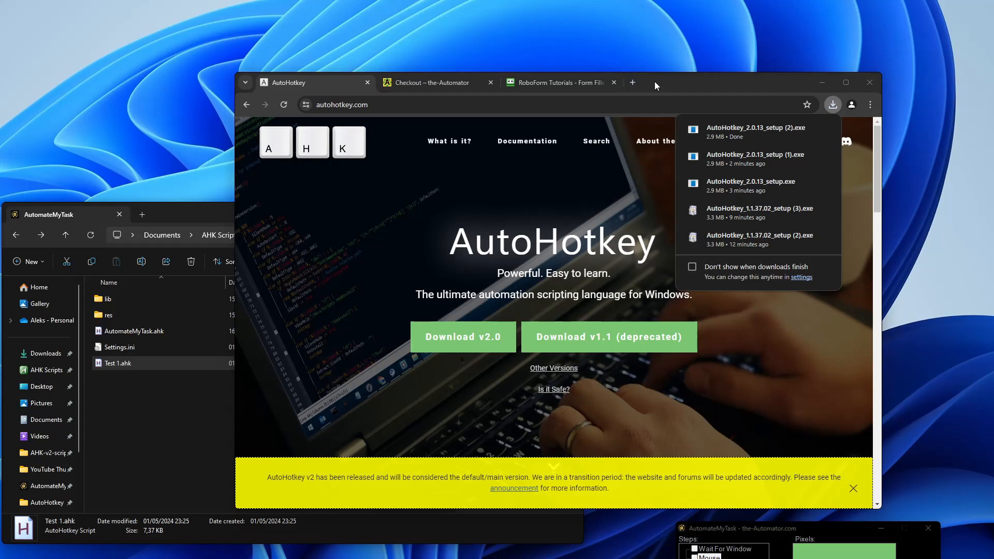
left_click_drag(654, 82, 749, 27)
left_click_drag(248, 216, 262, 142)
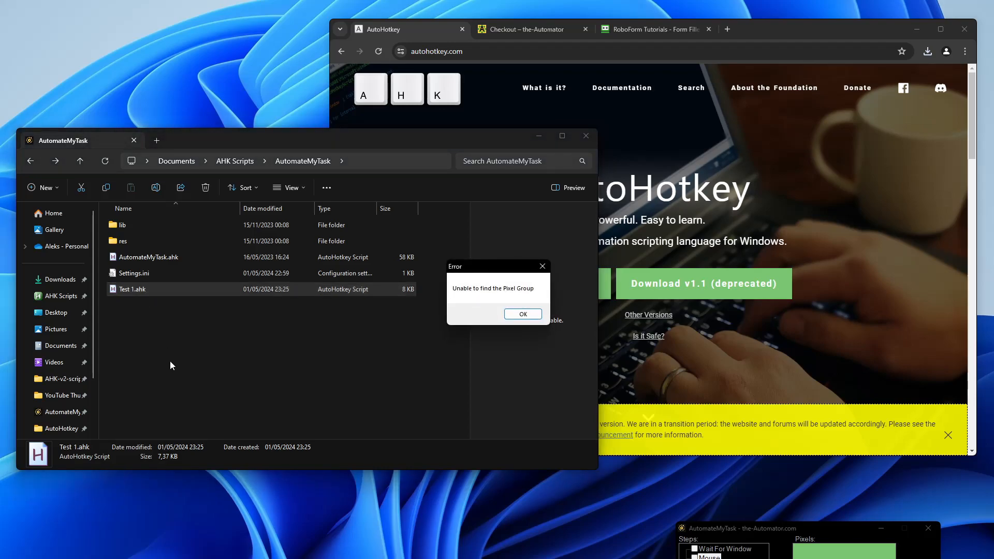
left_click(513, 320)
left_click_drag(598, 247, 495, 243)
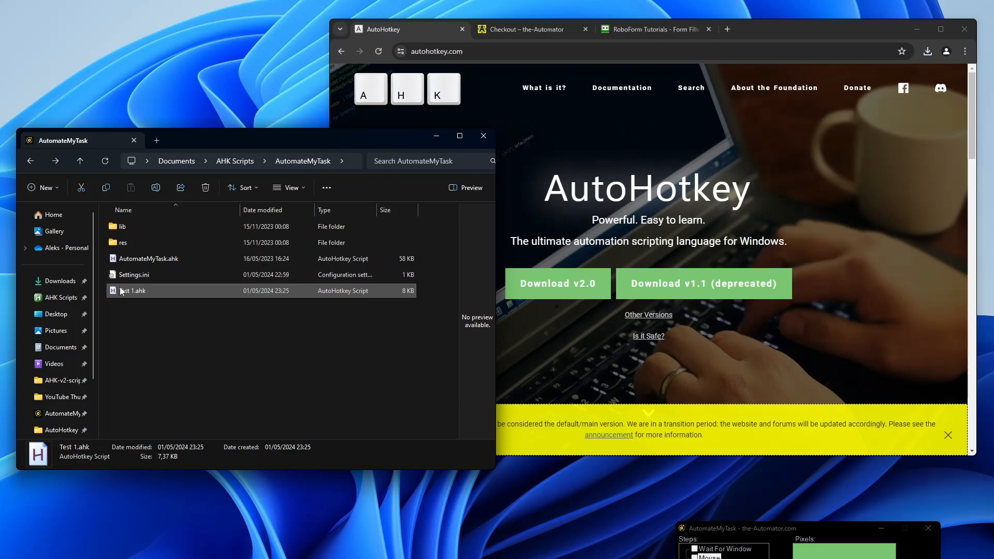
Step: Start the AutoHotkey v2.0 download, run Test 1.ahk and bring AutomateMyTask over the browser
left_click(593, 286)
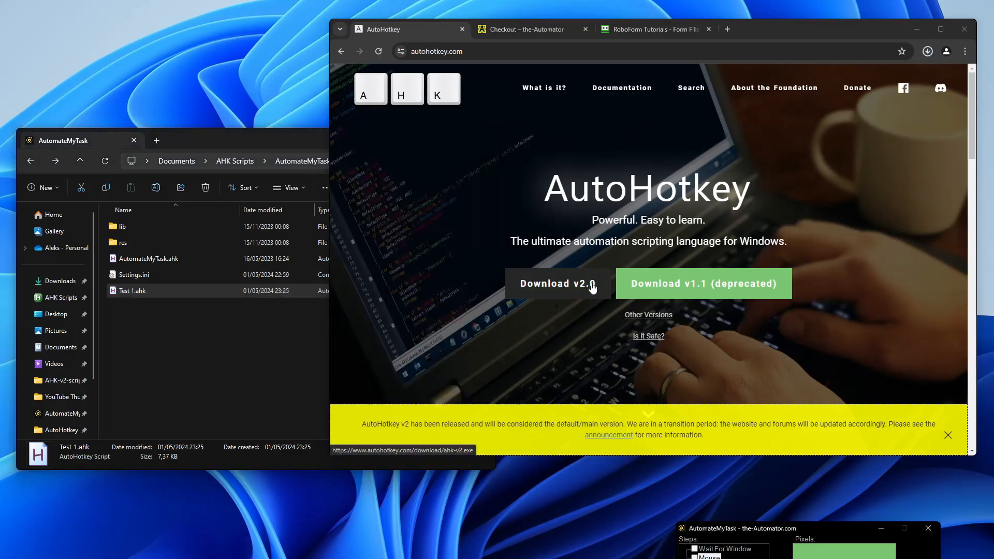
double_click(133, 293)
left_click(592, 286)
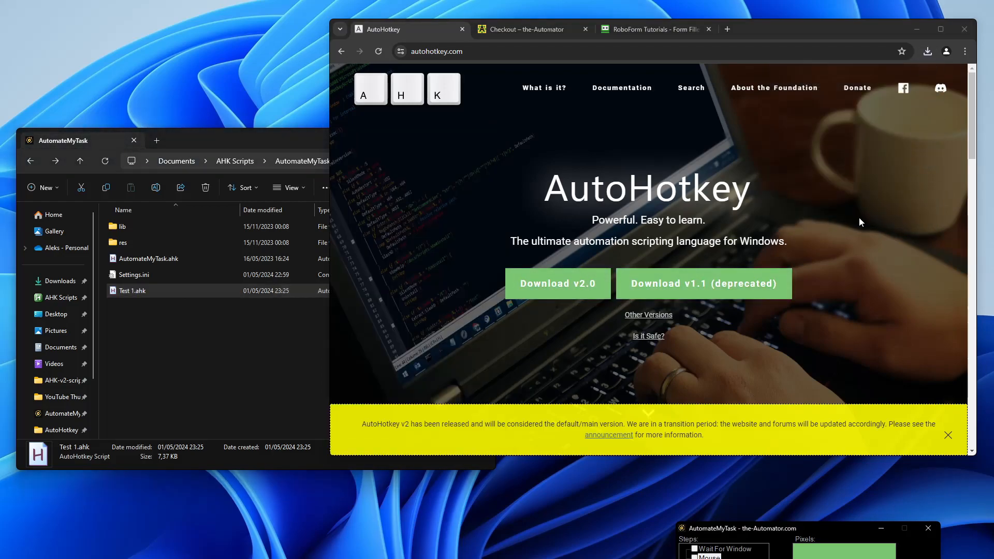
left_click_drag(725, 527, 614, 176)
Step: Delete the Mouse and Wait For Window steps and place the RoboForm test form beside AutomateMyTask
left_click(590, 302)
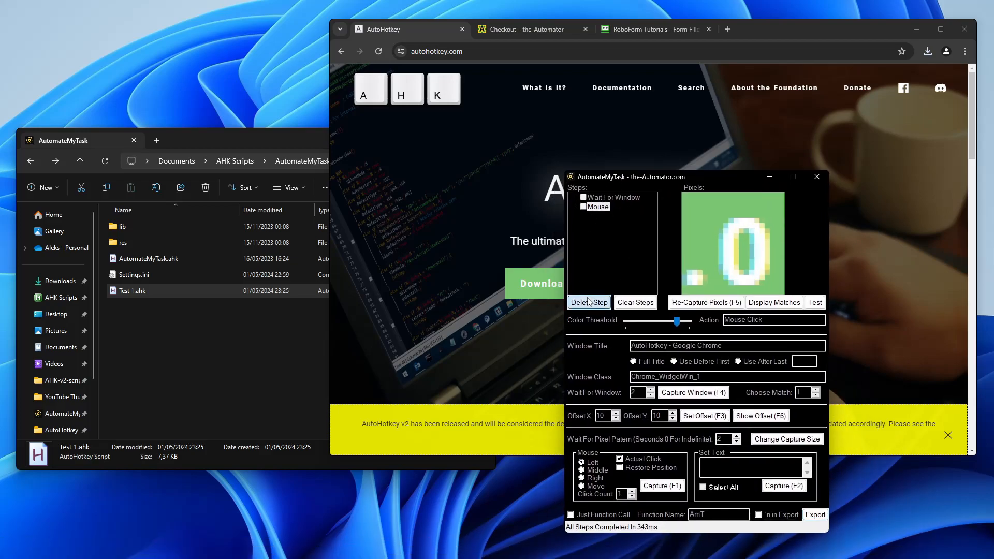
left_click(592, 303)
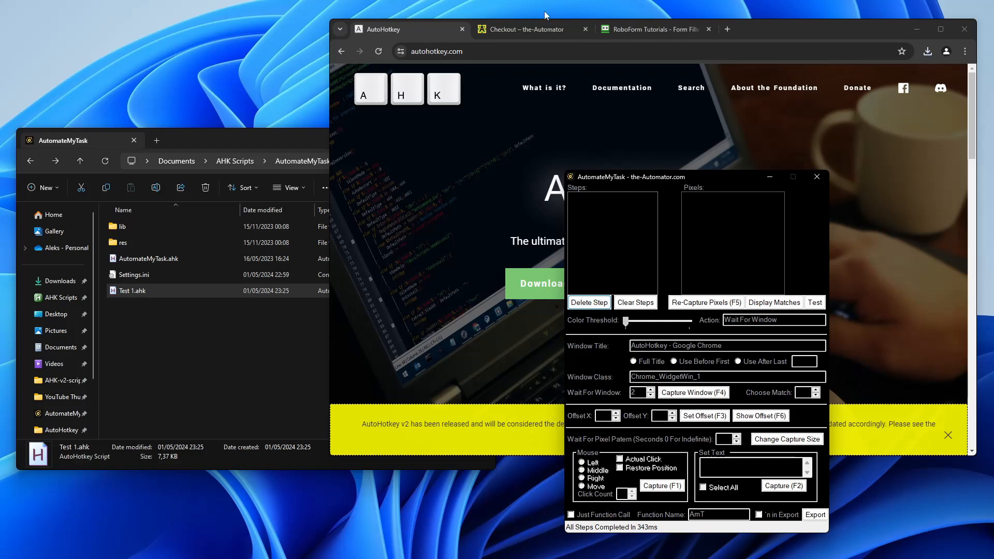
left_click(674, 29)
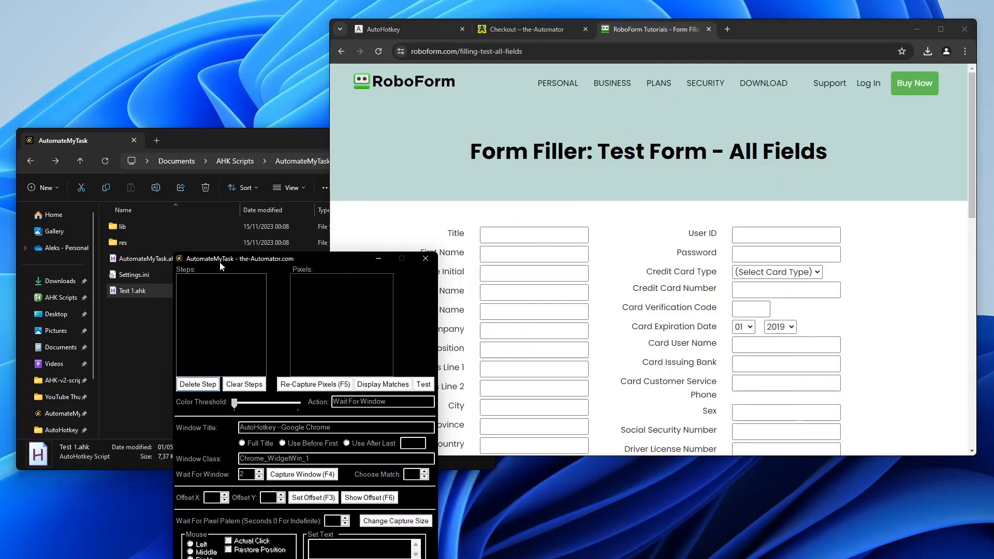
left_click(198, 141)
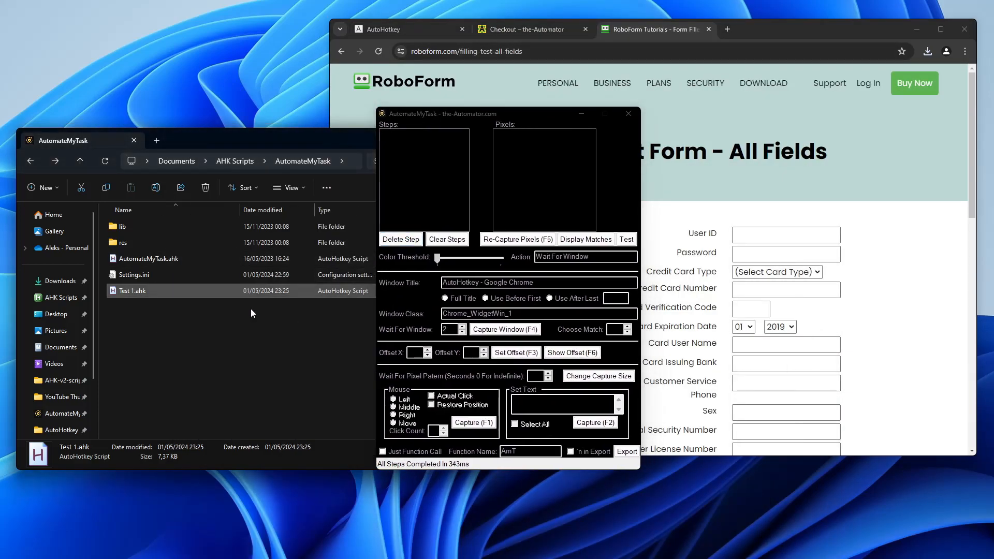
left_click_drag(453, 114, 147, 94)
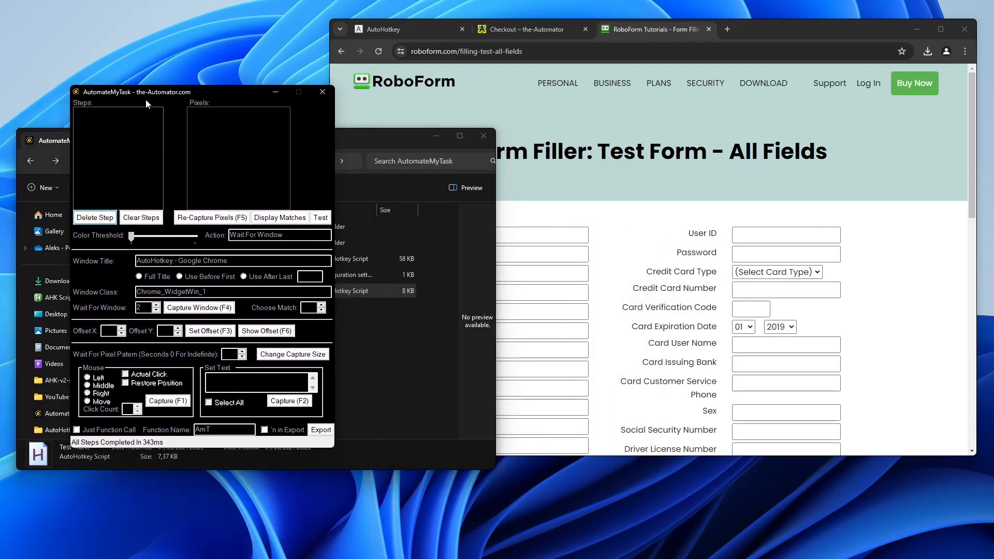
left_click_drag(754, 30, 756, 62)
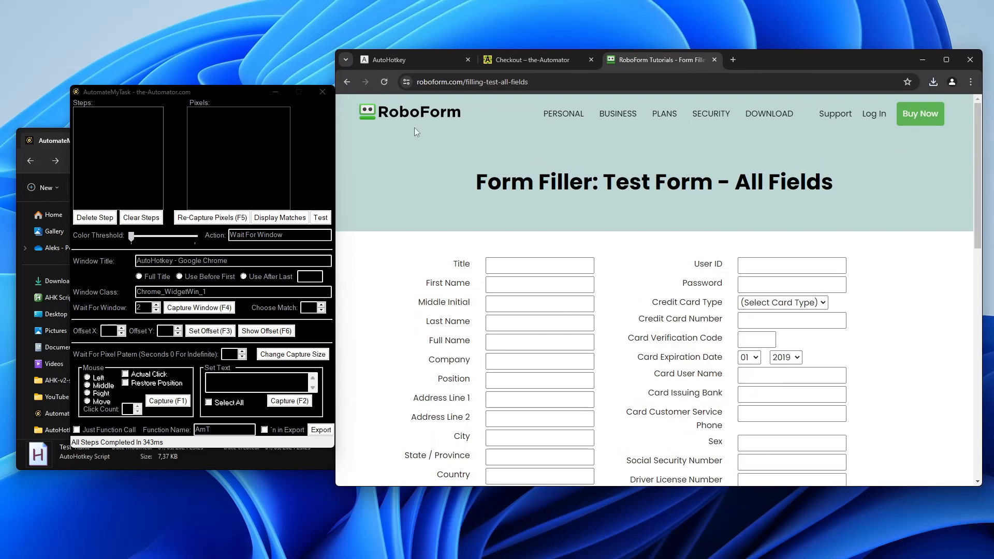
left_click_drag(149, 89, 258, 120)
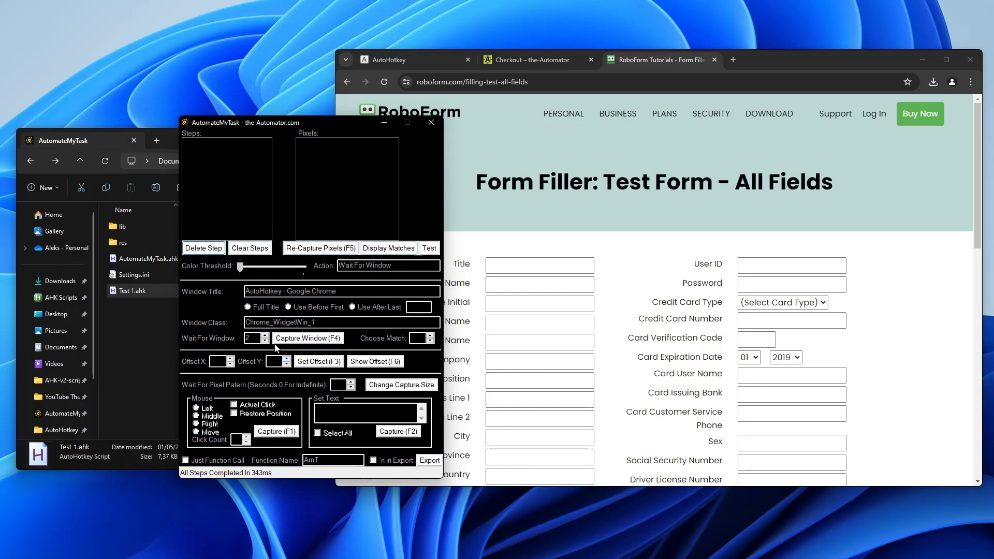
Step: Add a Wait For Window step capturing Chrome's RoboForm window with F4
left_click(308, 338)
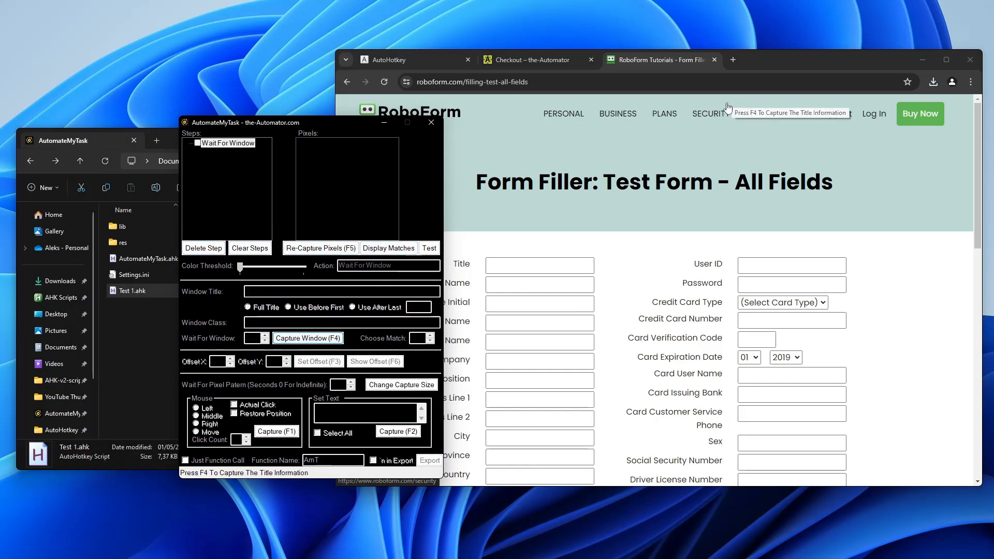
left_click(790, 57)
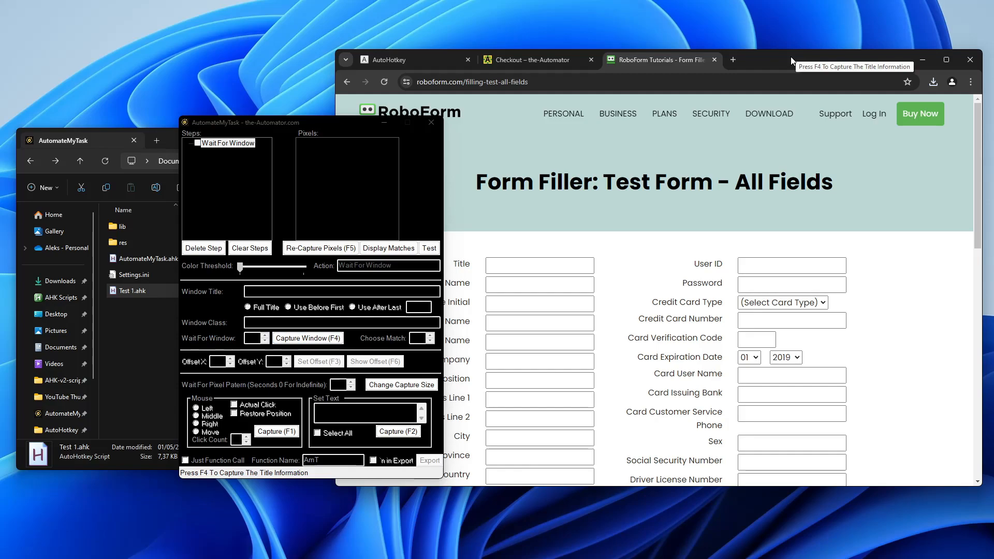
key("F4")
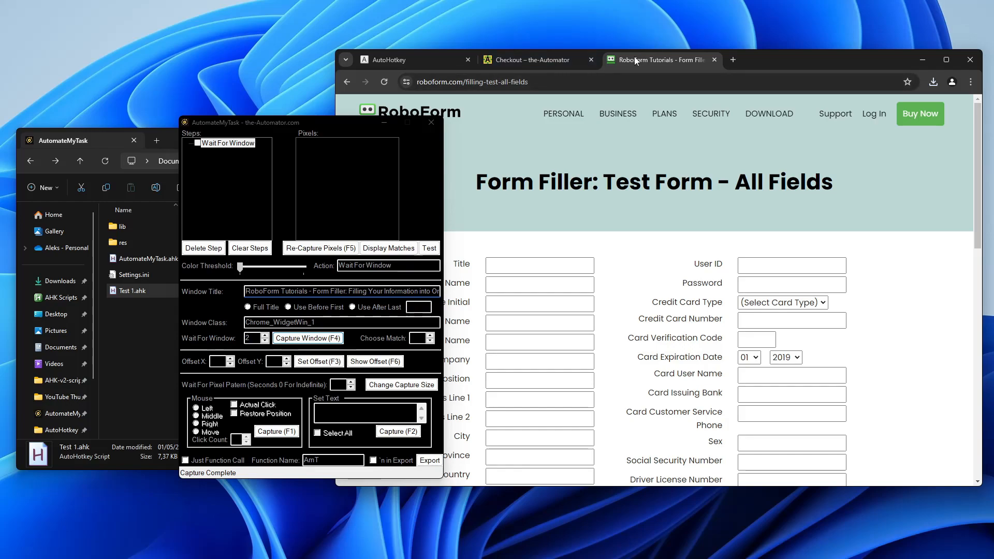
left_click_drag(267, 291, 482, 273)
left_click(331, 292)
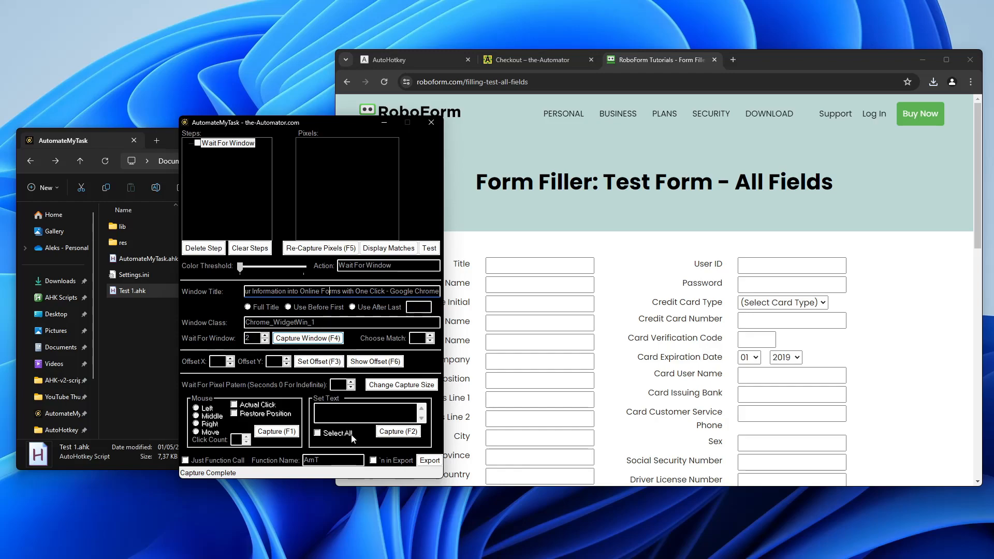
Step: Add a Set Text step and capture the form's Title label pixels with F2
left_click(398, 431)
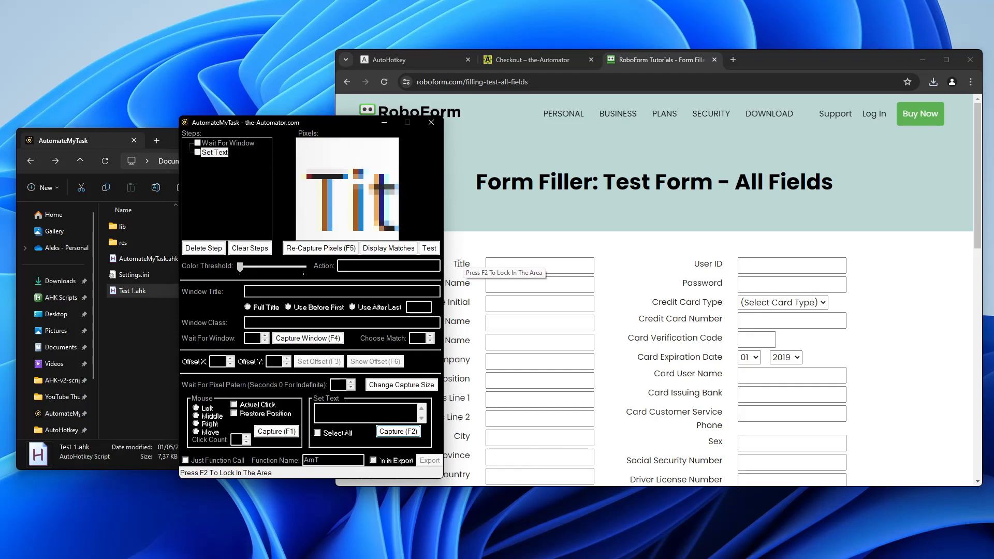
left_click(459, 263)
key("F2")
right_click(459, 262)
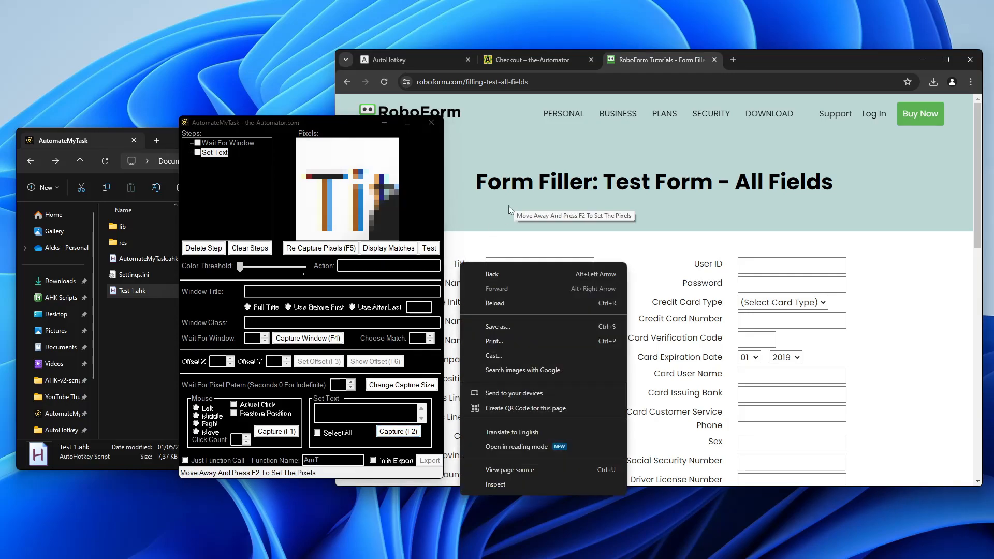
left_click(464, 239)
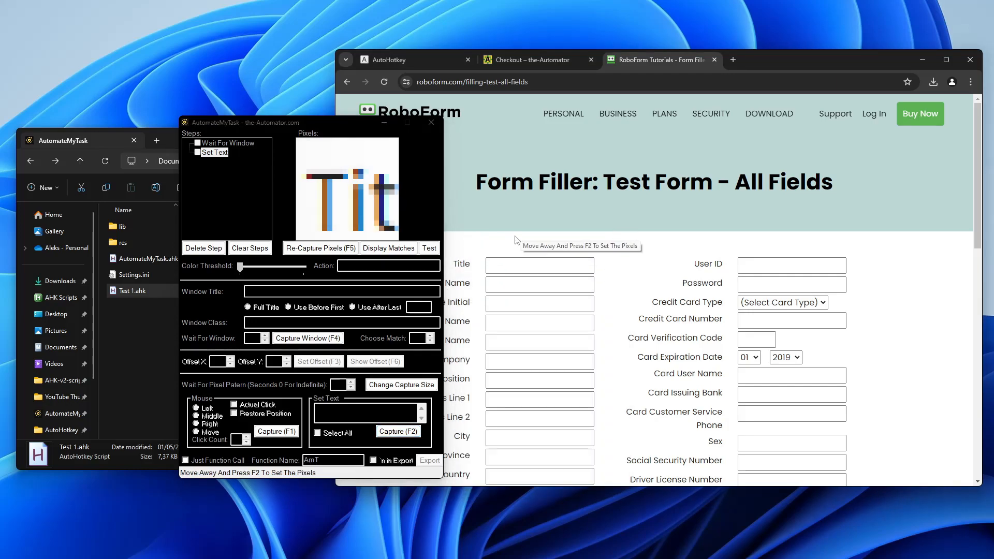
key("F2")
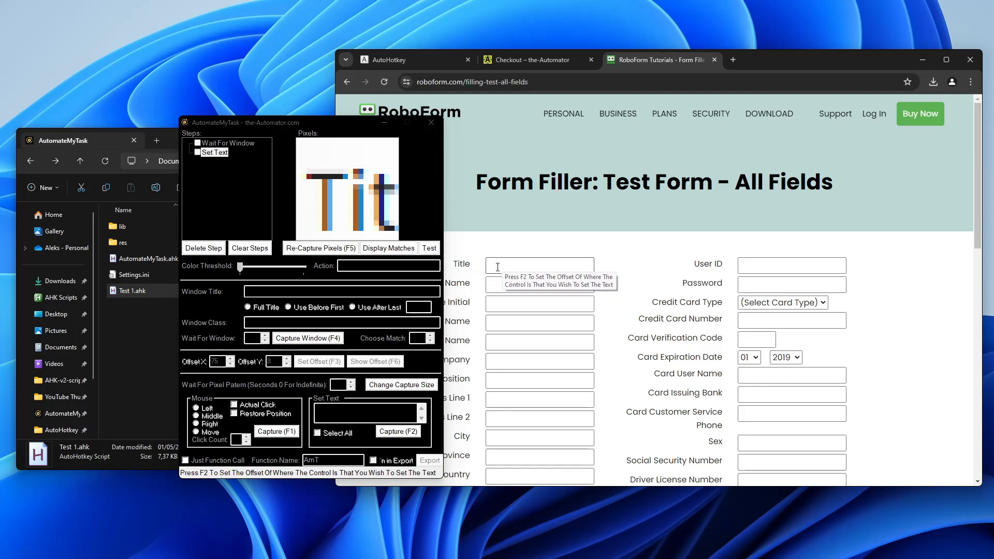
Step: Set the Title input box as the text target and show its offset
key("F2")
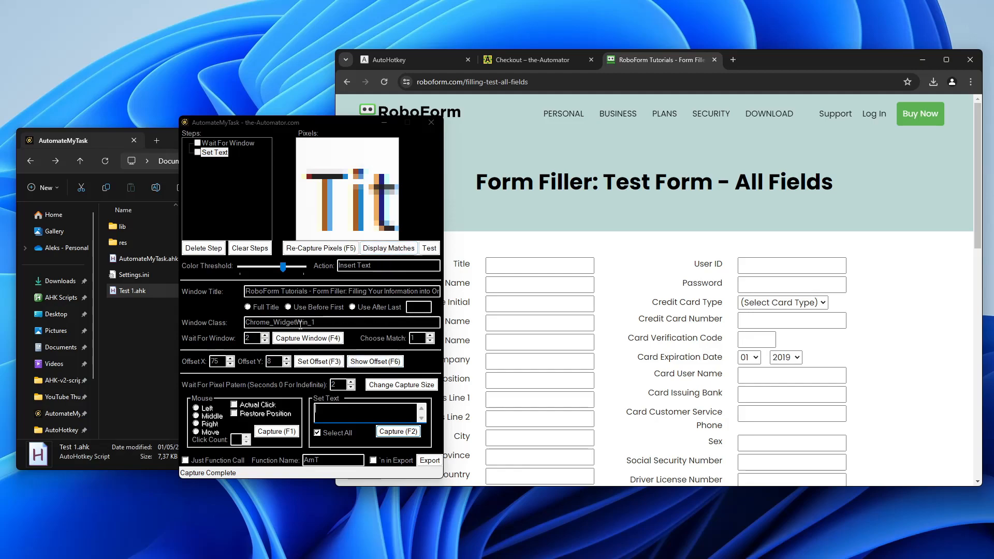
left_click(376, 362)
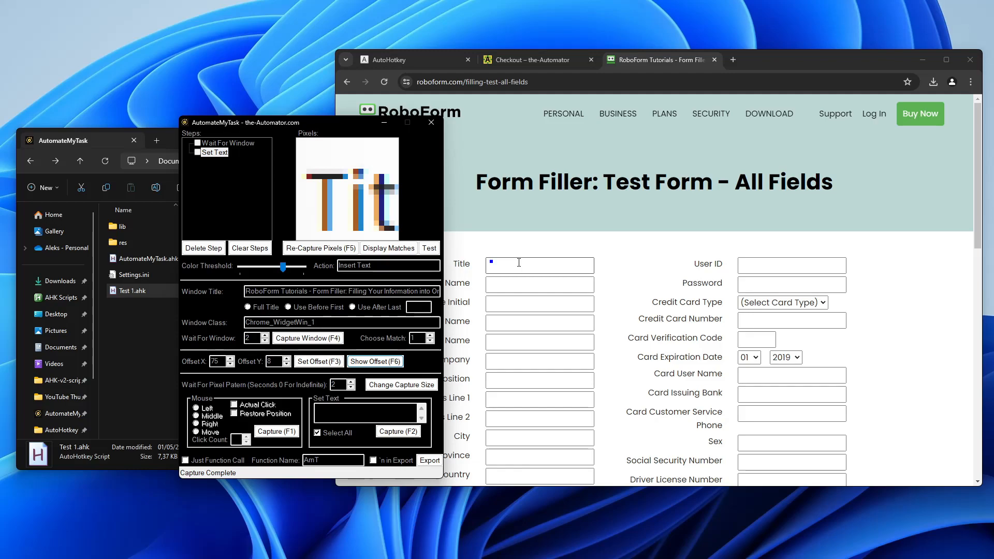
left_click_drag(314, 120, 270, 105)
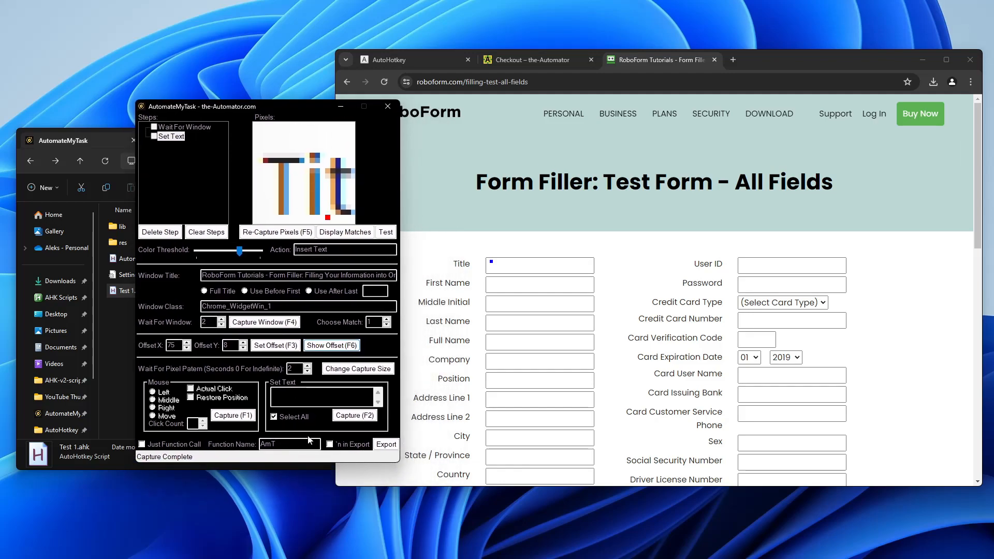
left_click(299, 393)
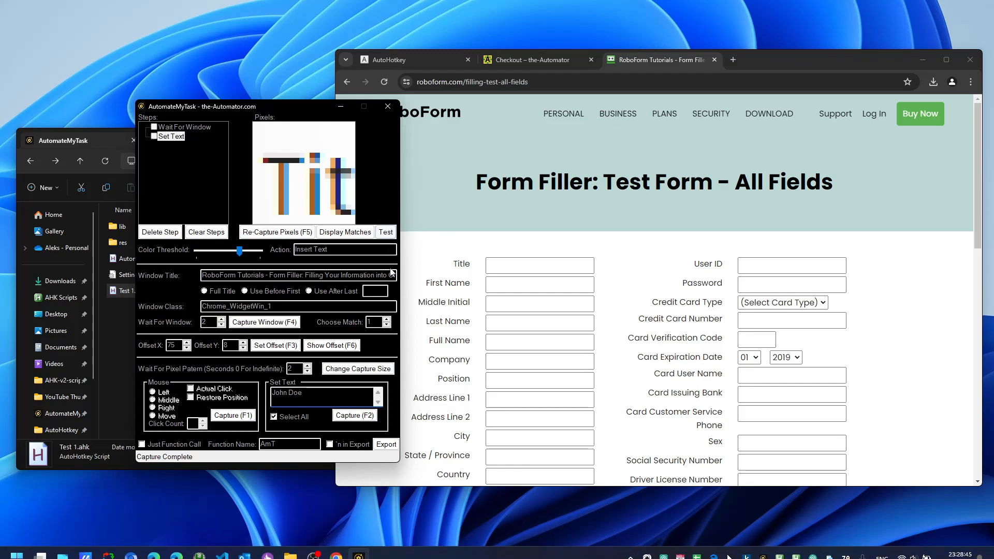
Step: Test-run the steps to confirm the Title field fills, then begin another Set Text capture
left_click(386, 233)
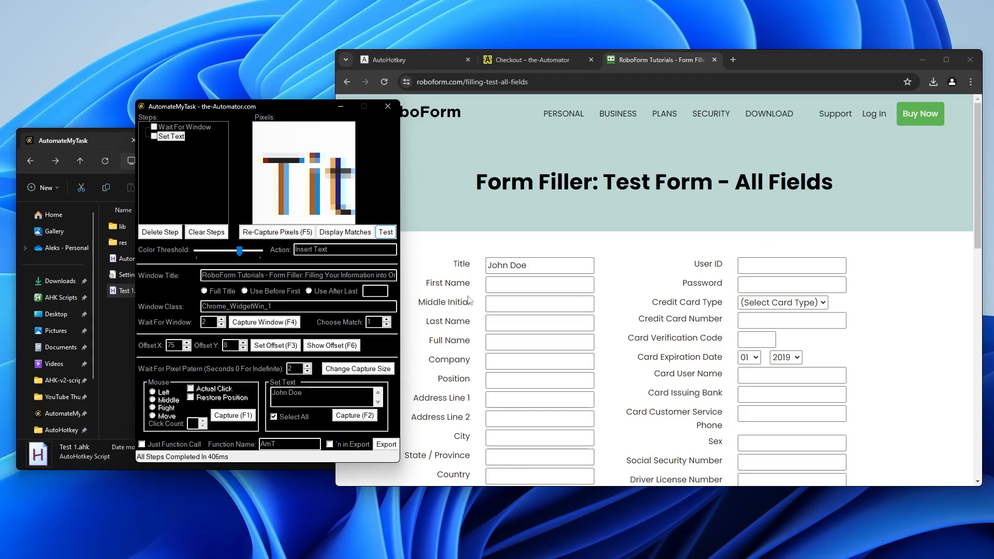
scroll(468, 299, "down", 1)
scroll(466, 306, "up", 1)
left_click(320, 394)
left_click(354, 416)
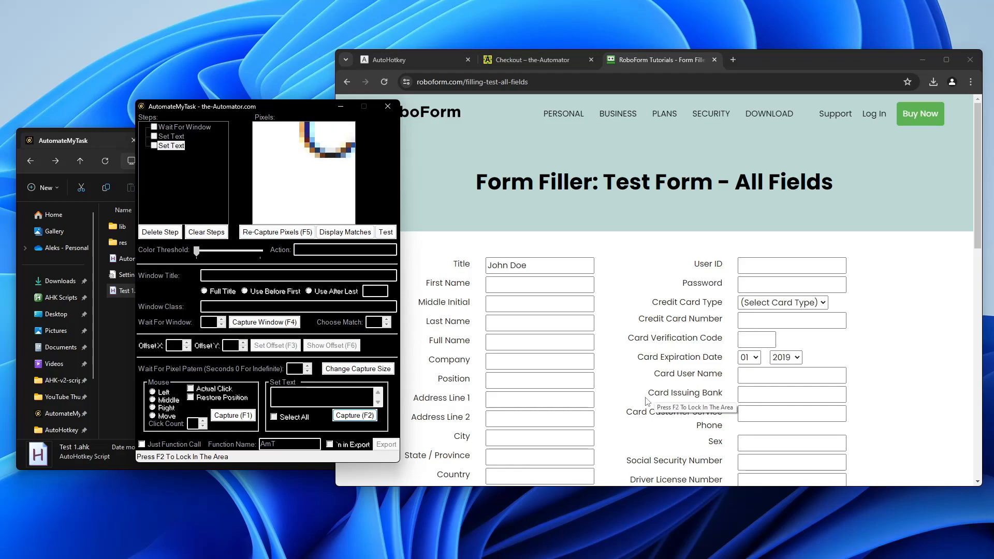
Step: Capture the Credit Card Number label and box, and check the pixel matches
left_click(712, 324)
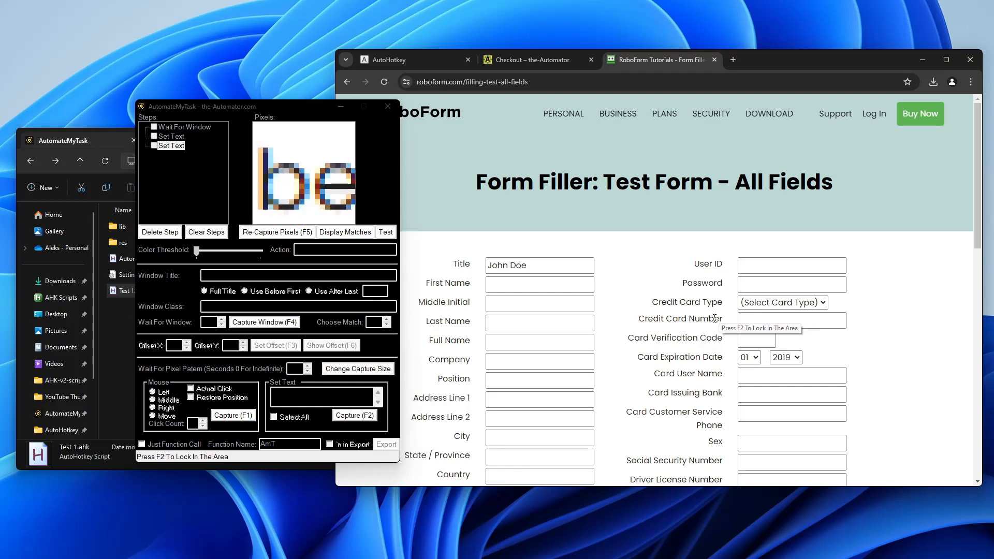
key("F2")
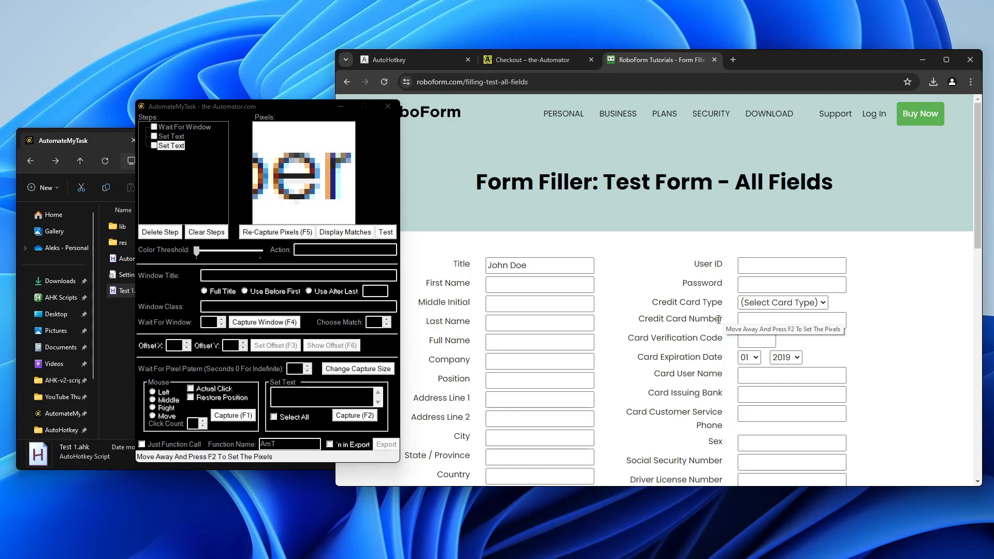
key("F2")
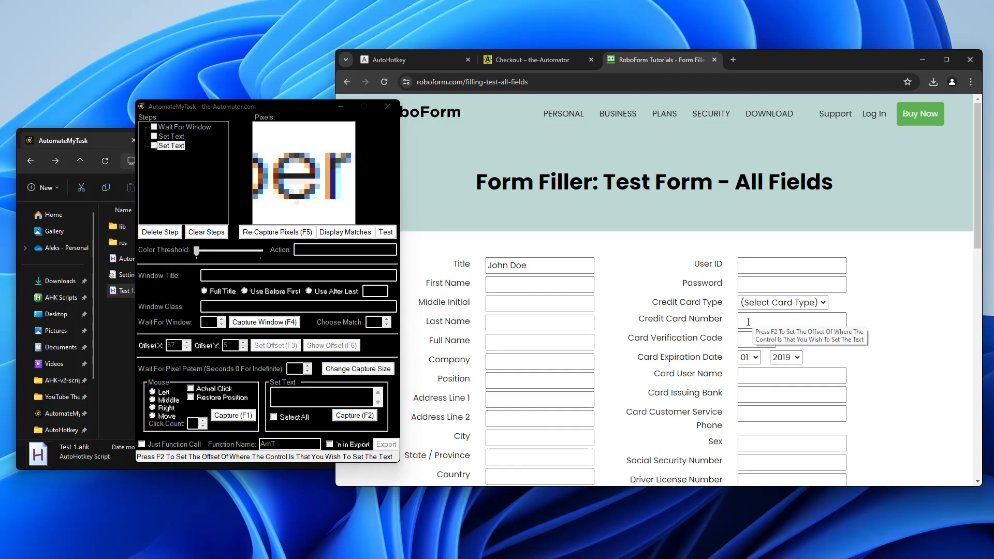
key("F2")
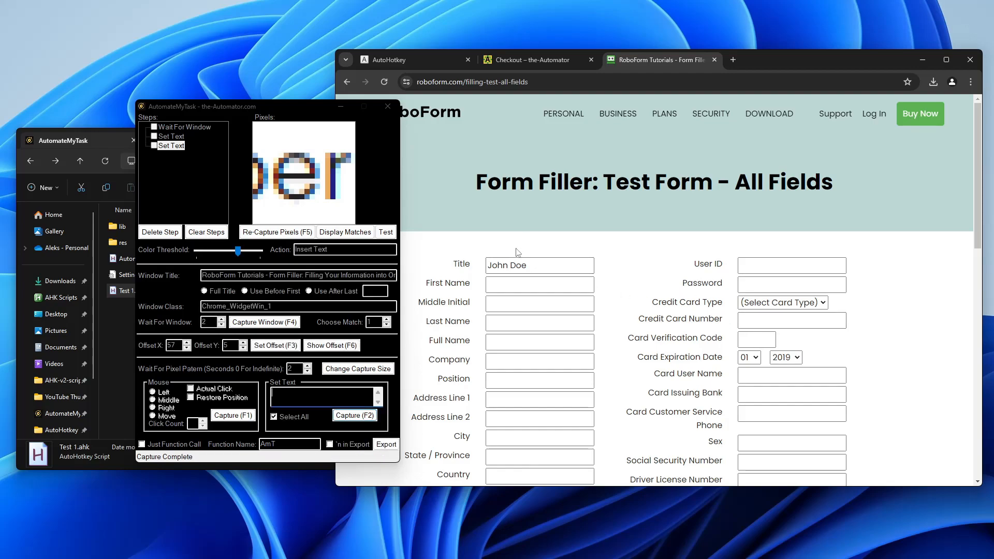
left_click(363, 234)
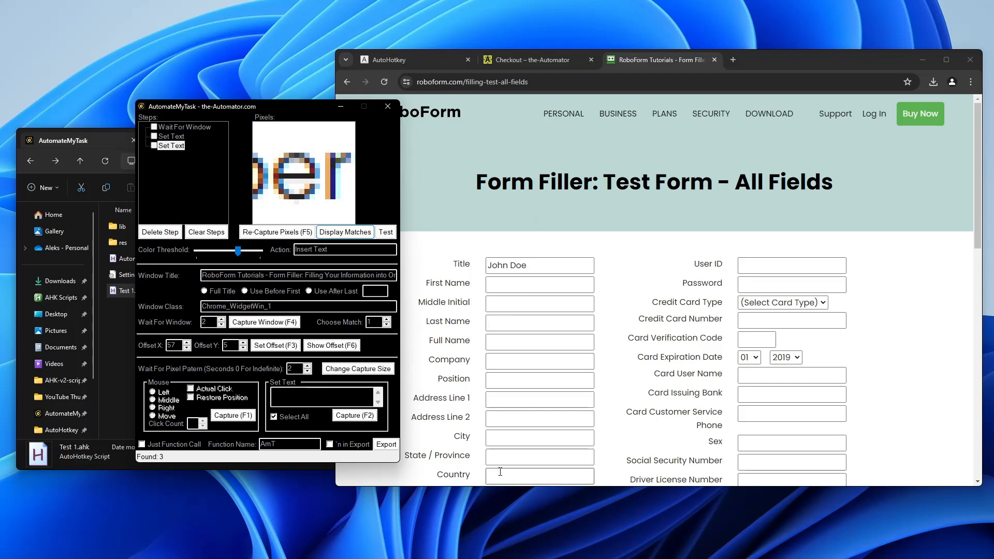
Step: Enter 12345 as the step's text and test that Credit Card Number fills
left_click(339, 420)
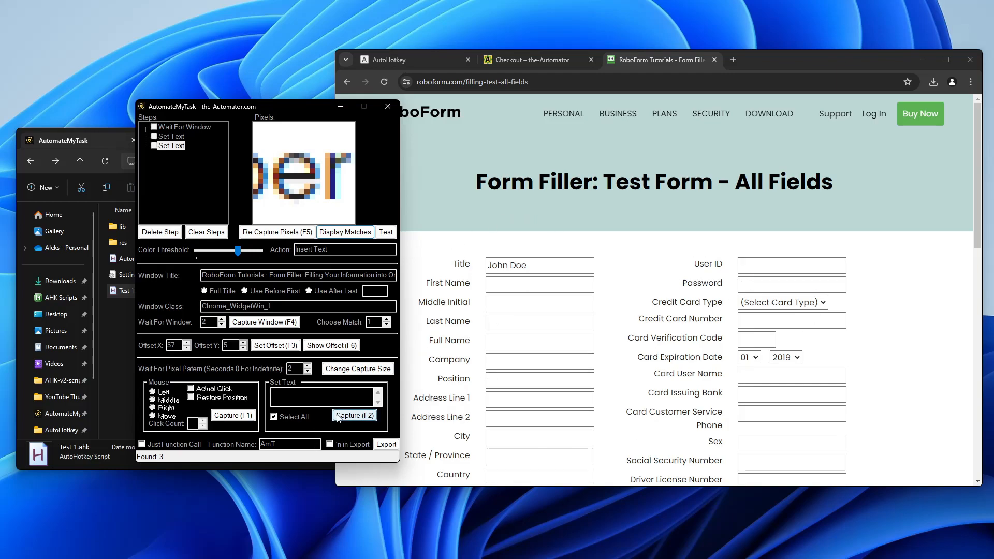
left_click(318, 405)
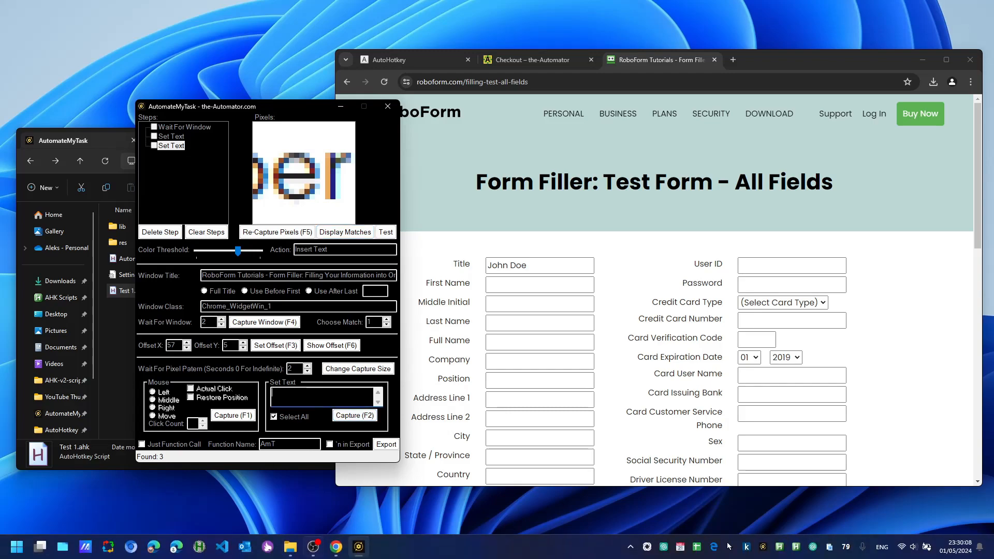
type("12345")
left_click(385, 232)
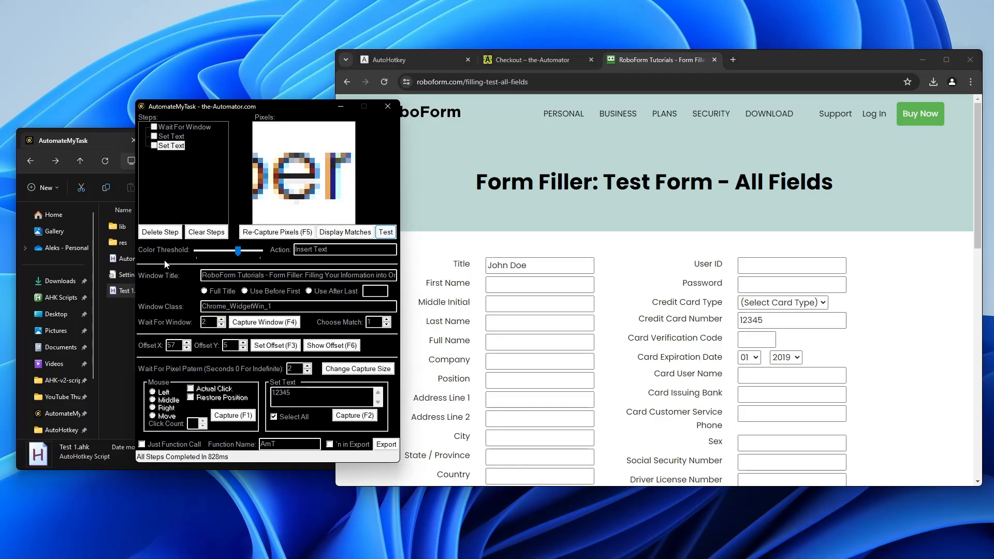
Step: Capture the Card Issuing Bank field, set its text to teststst and test-run it
left_click(354, 416)
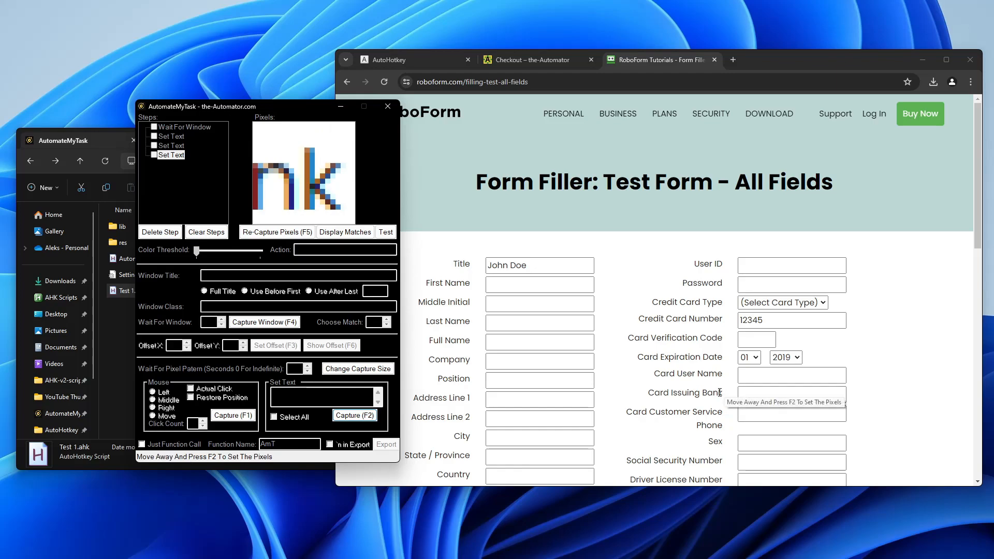
key("F2")
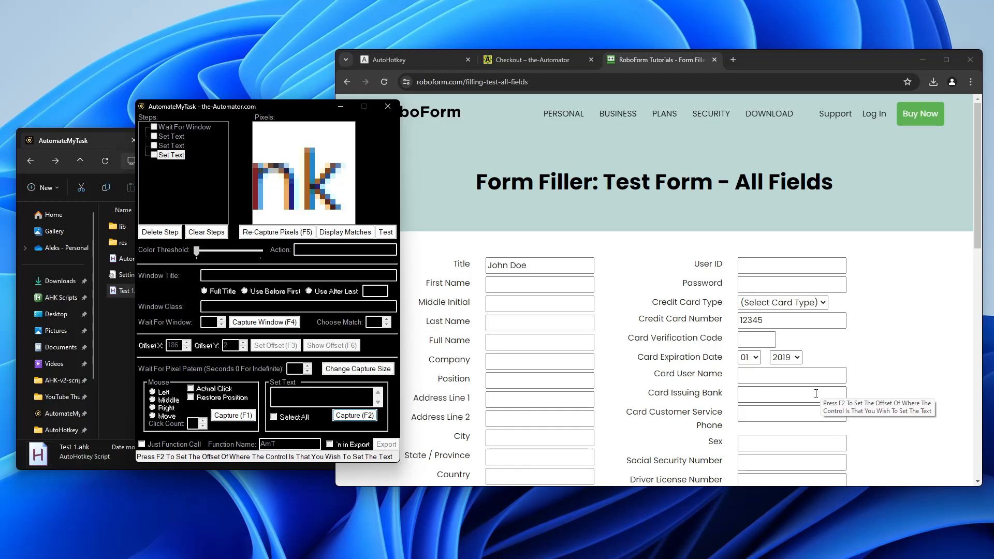
key("F2")
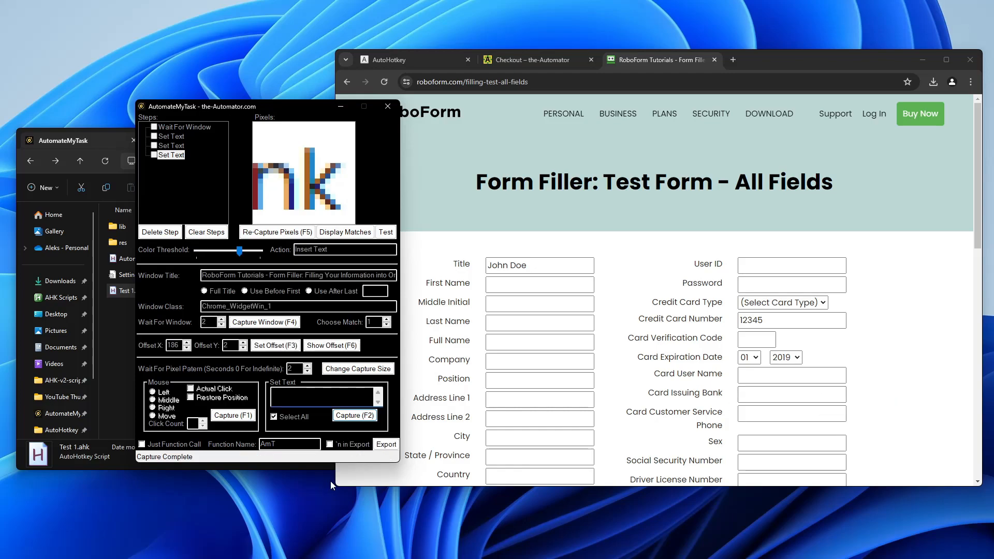
type("testststt")
left_click(390, 236)
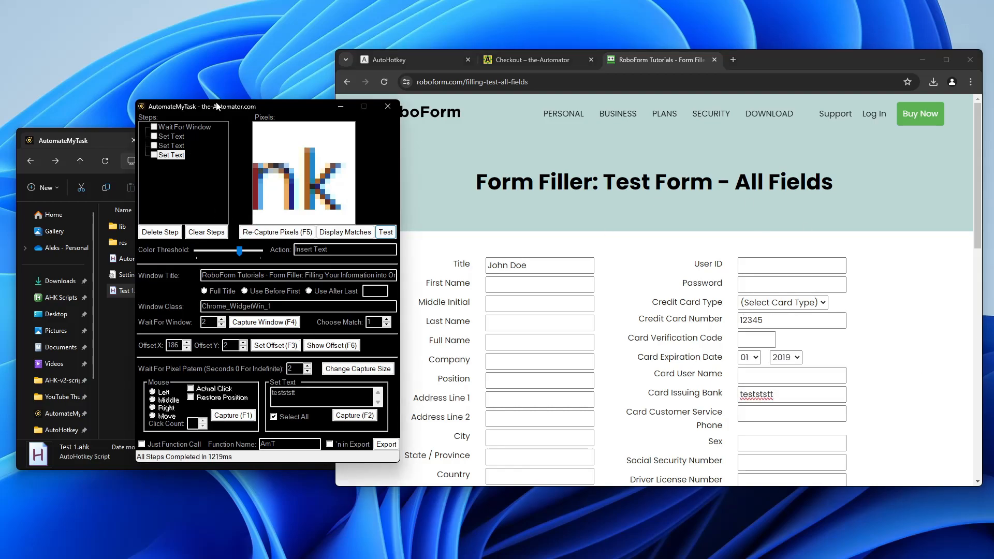
left_click_drag(239, 109, 484, 124)
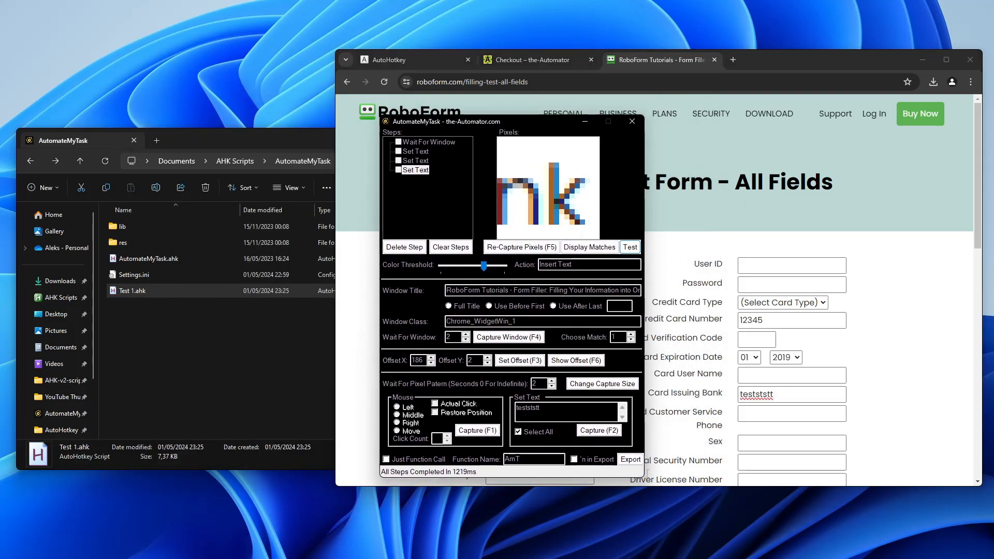
Step: Export the recorded steps as AutoHotkey code and bring File Explorer forward
left_click(630, 460)
left_click(203, 321)
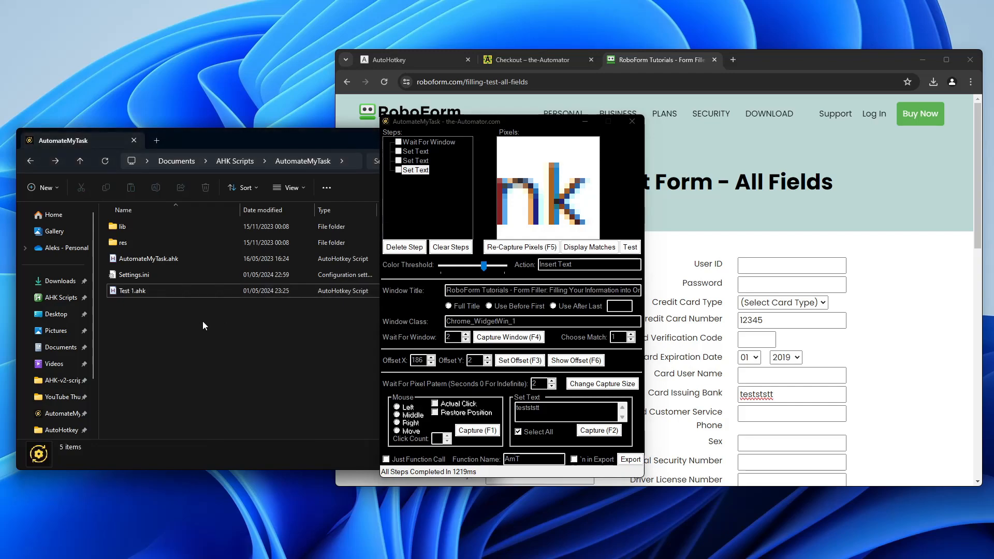
right_click(201, 317)
left_click(160, 368)
Step: Create a new AutoHotkey script named Test 2 and open it in Notepad
right_click(210, 311)
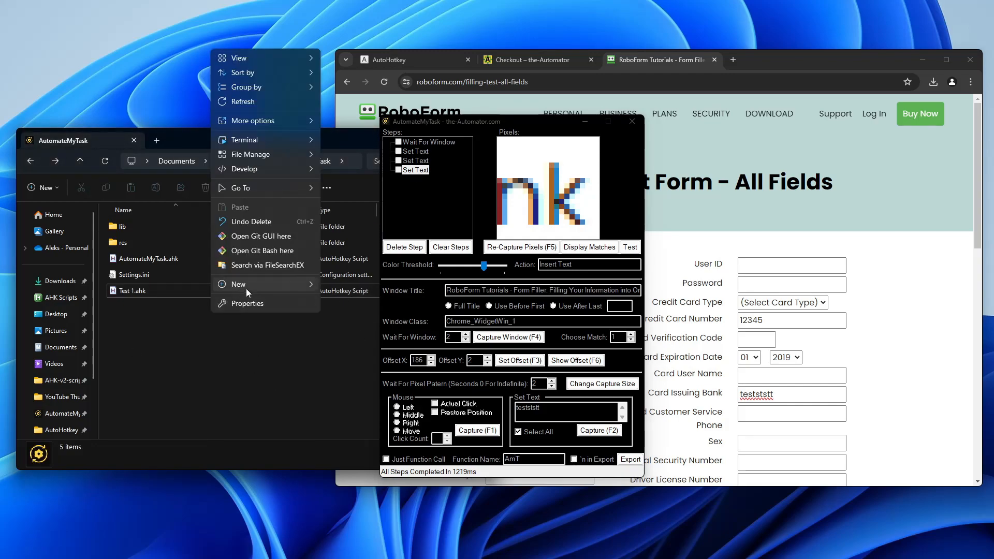
mouse_move(246, 288)
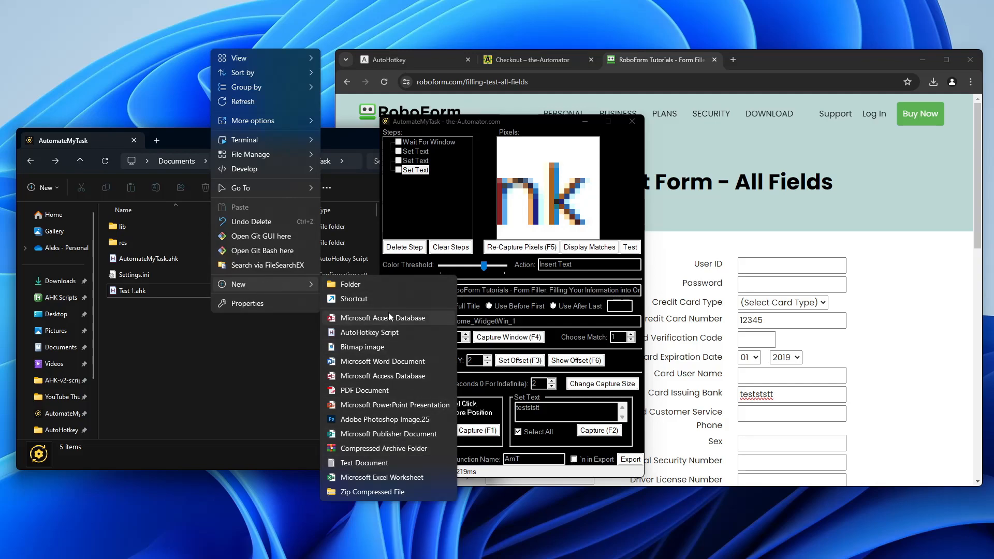
left_click(353, 333)
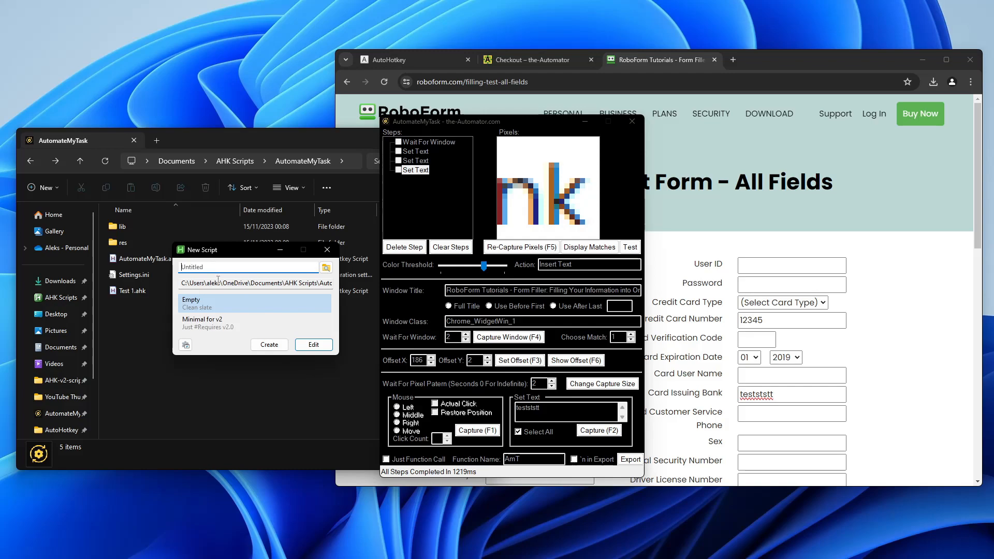
type("Test 2")
left_click(258, 343)
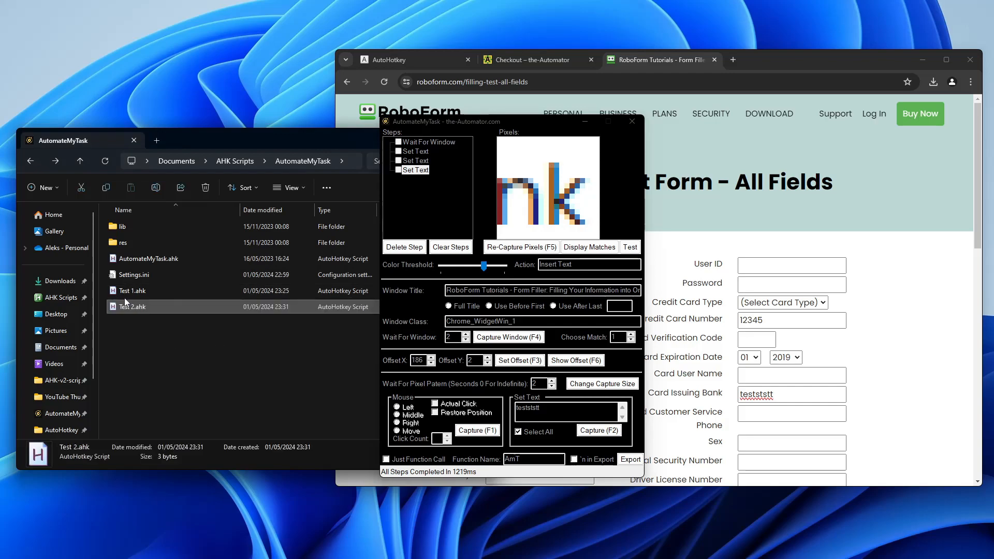
right_click(138, 307)
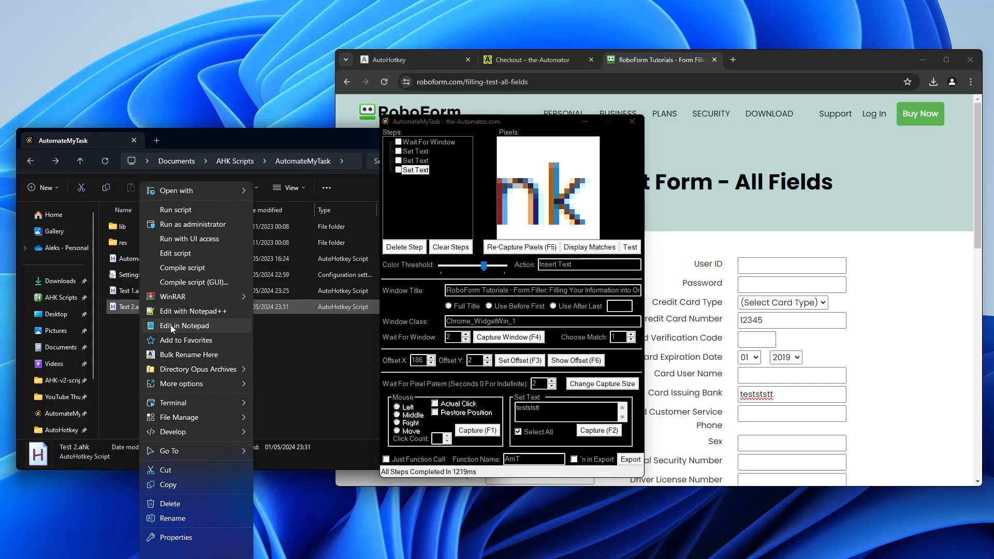
left_click(208, 327)
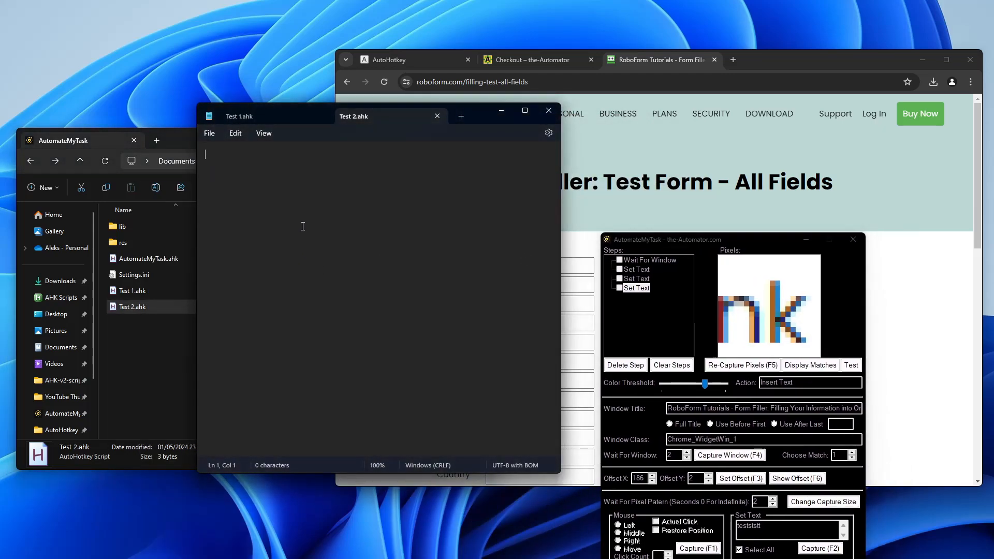
Step: Paste the 8,463-character AmT code into Test 2.ahk, save it, and close Notepad
key("ctrl+v")
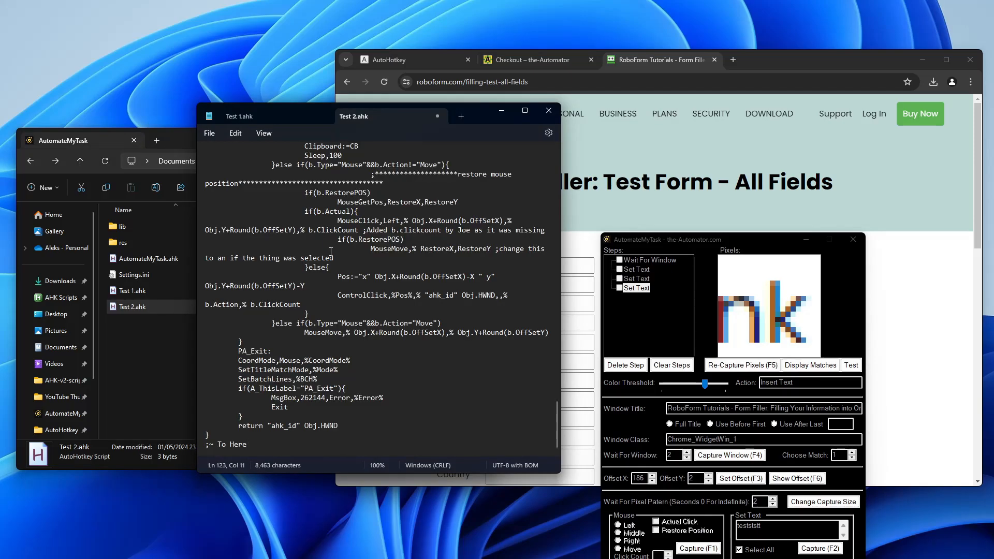
scroll(330, 251, "up", 20)
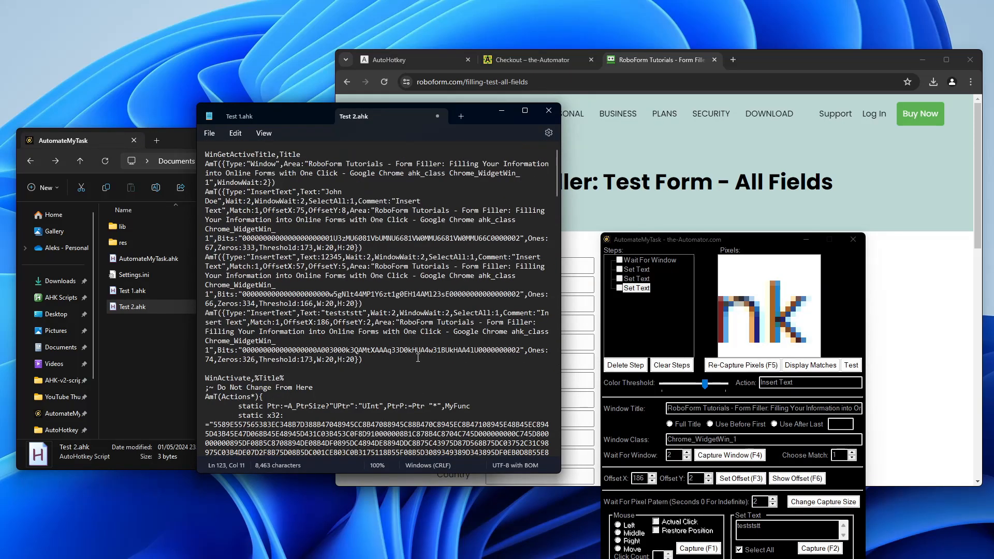
left_click(217, 131)
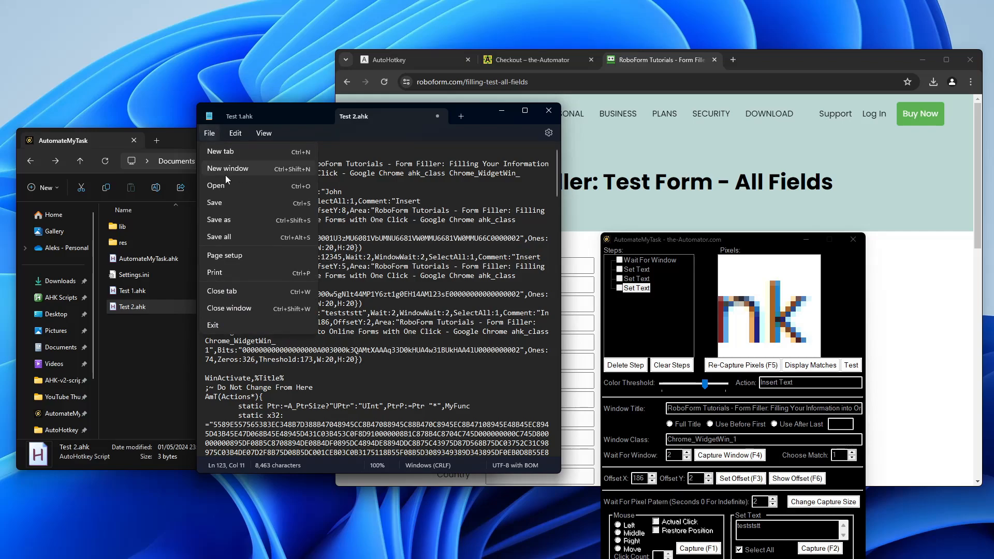
left_click(226, 206)
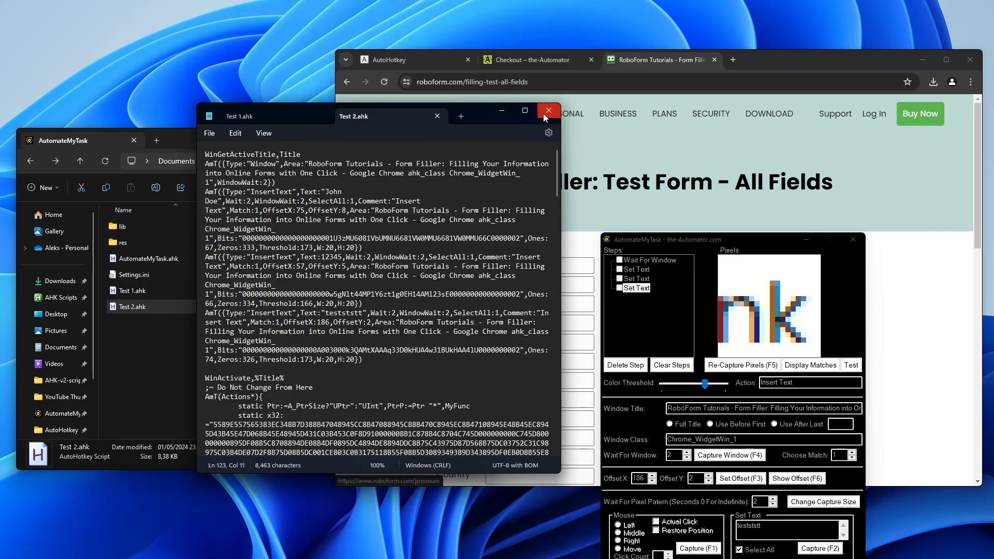
left_click(548, 110)
left_click(309, 344)
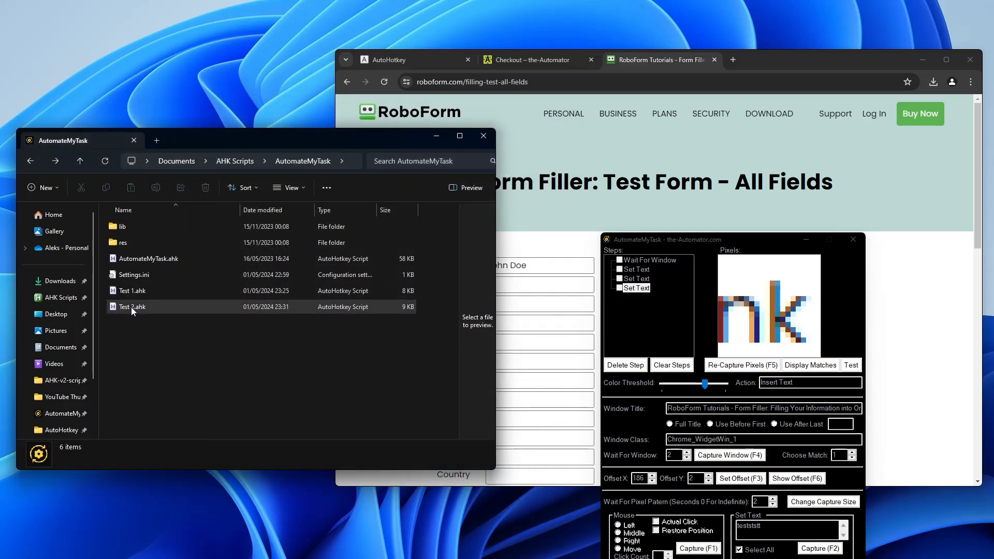
Step: Close the AutomateMyTask window and run Test 2.ahk from File Explorer
left_click(851, 238)
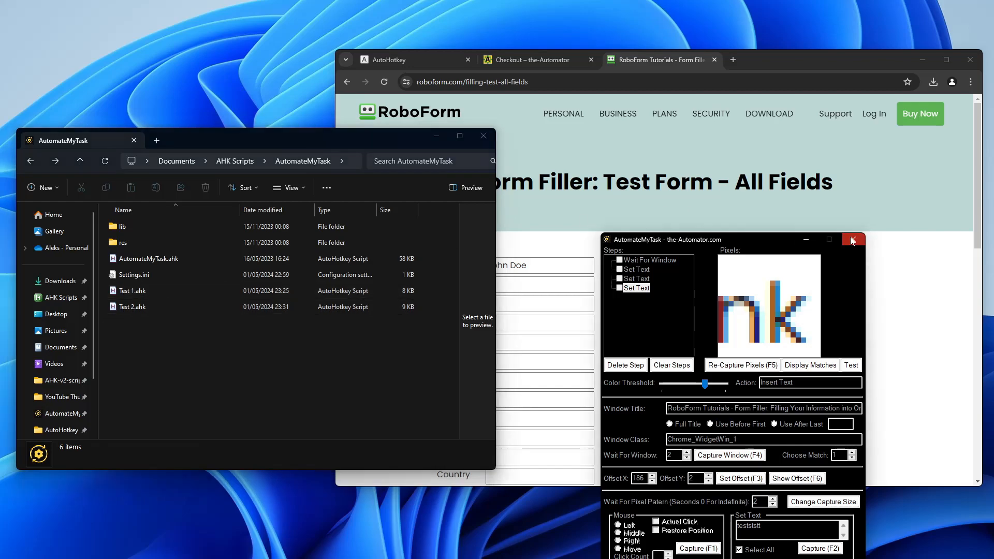
left_click(851, 239)
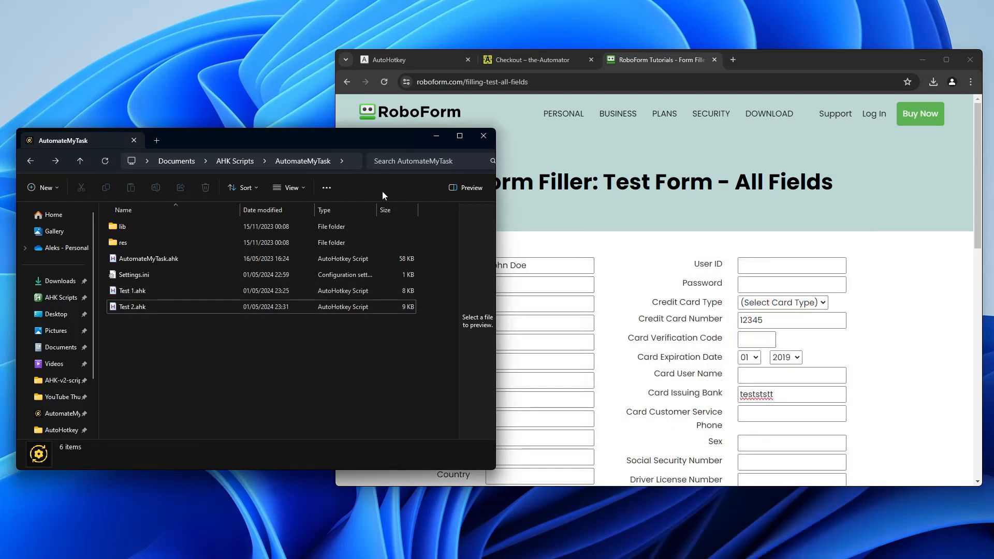
left_click(126, 312)
left_click(887, 297)
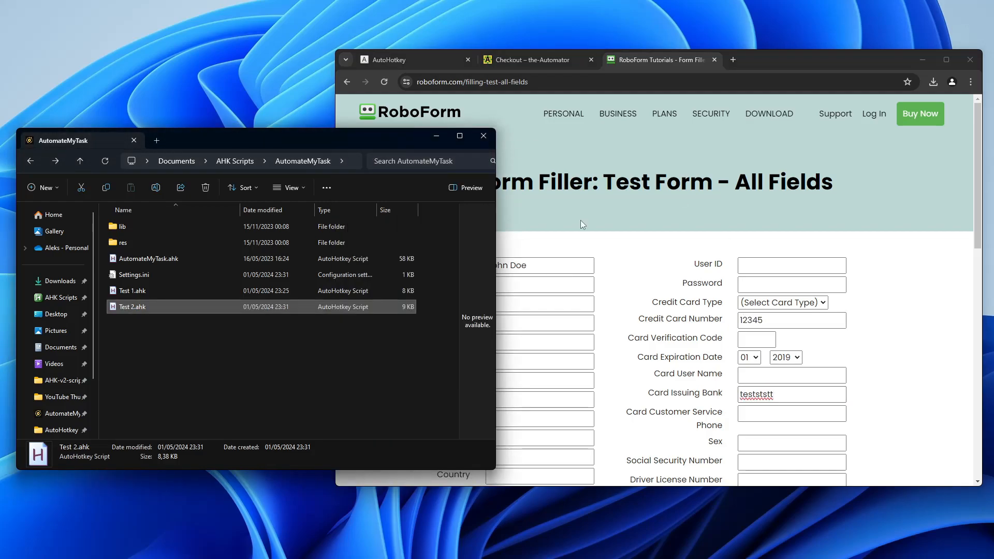
Step: Reload the RoboForm test form to empty its fields, then run Test 2.ahk to refill them
left_click(581, 221)
left_click(385, 82)
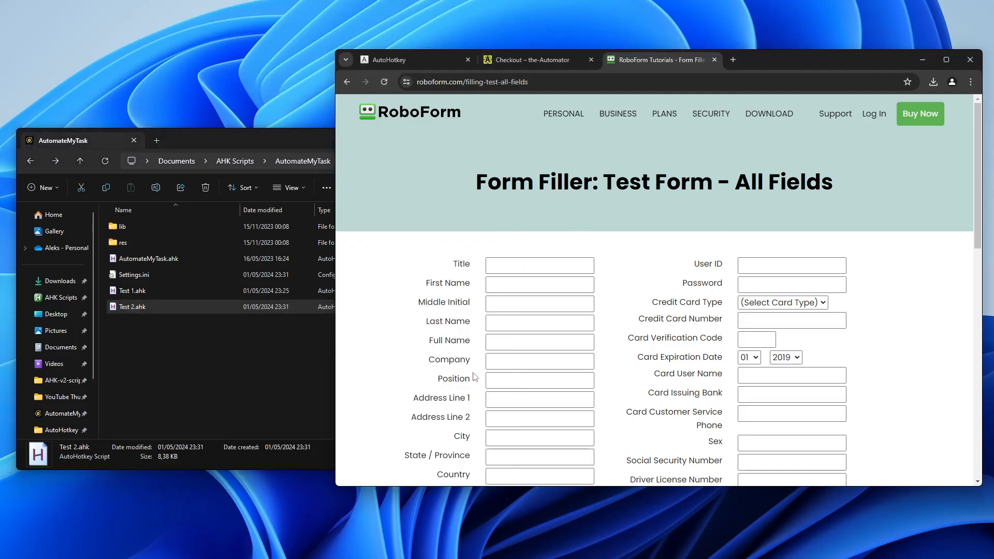
left_click(204, 386)
left_click(139, 308)
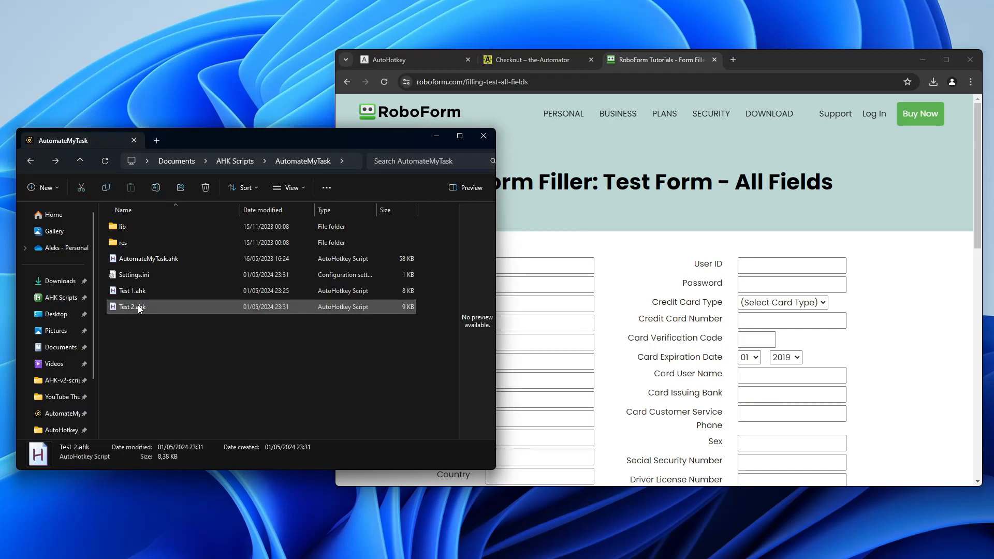